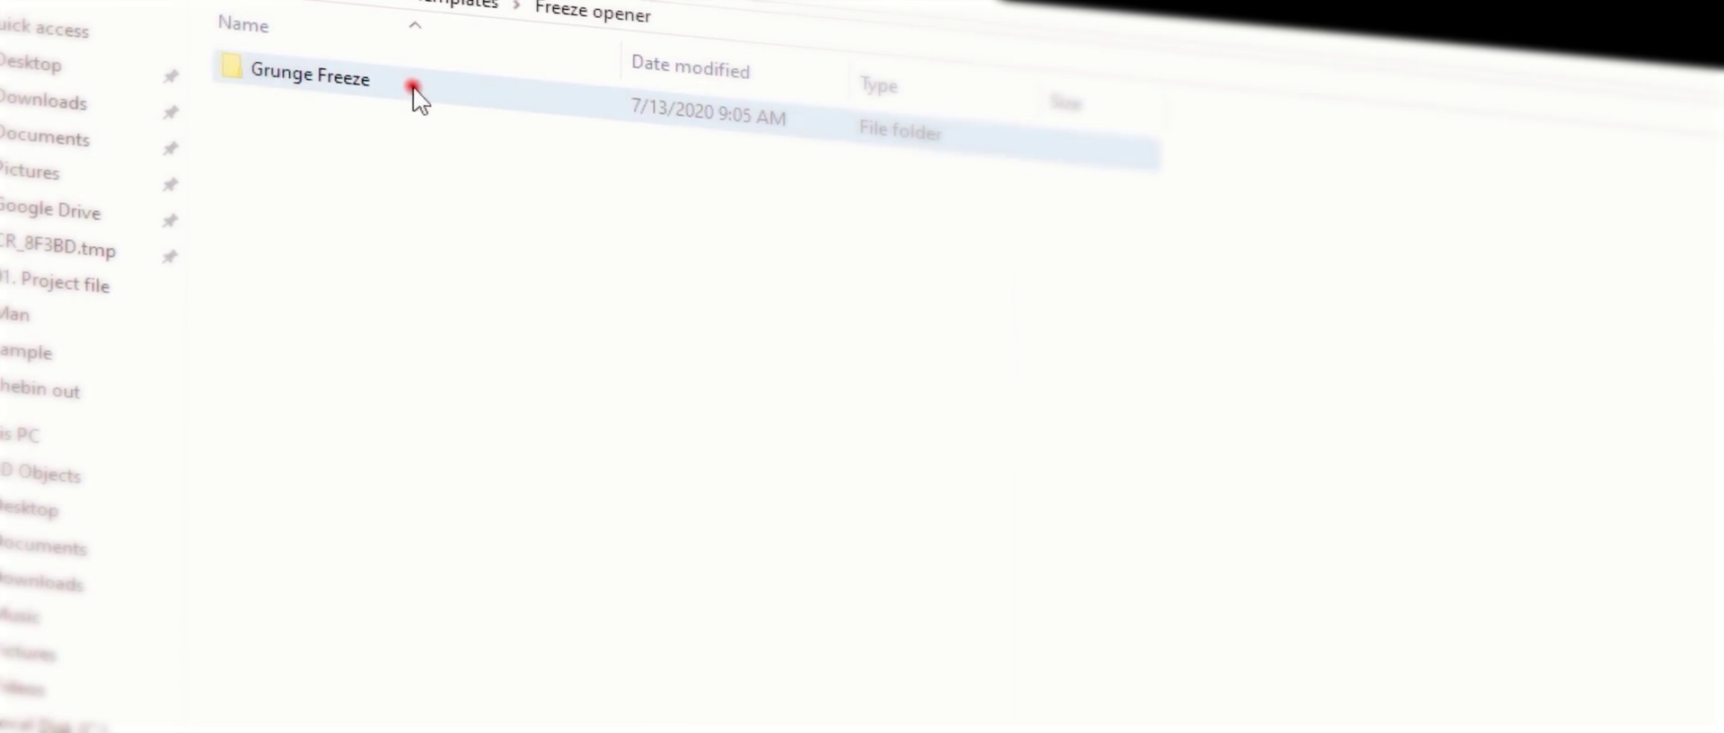
Step: Browse the Grunge Freeze folders (03. Font, then 01. Project file) and open the Grunge Freezes .aep project
double_click(413, 86)
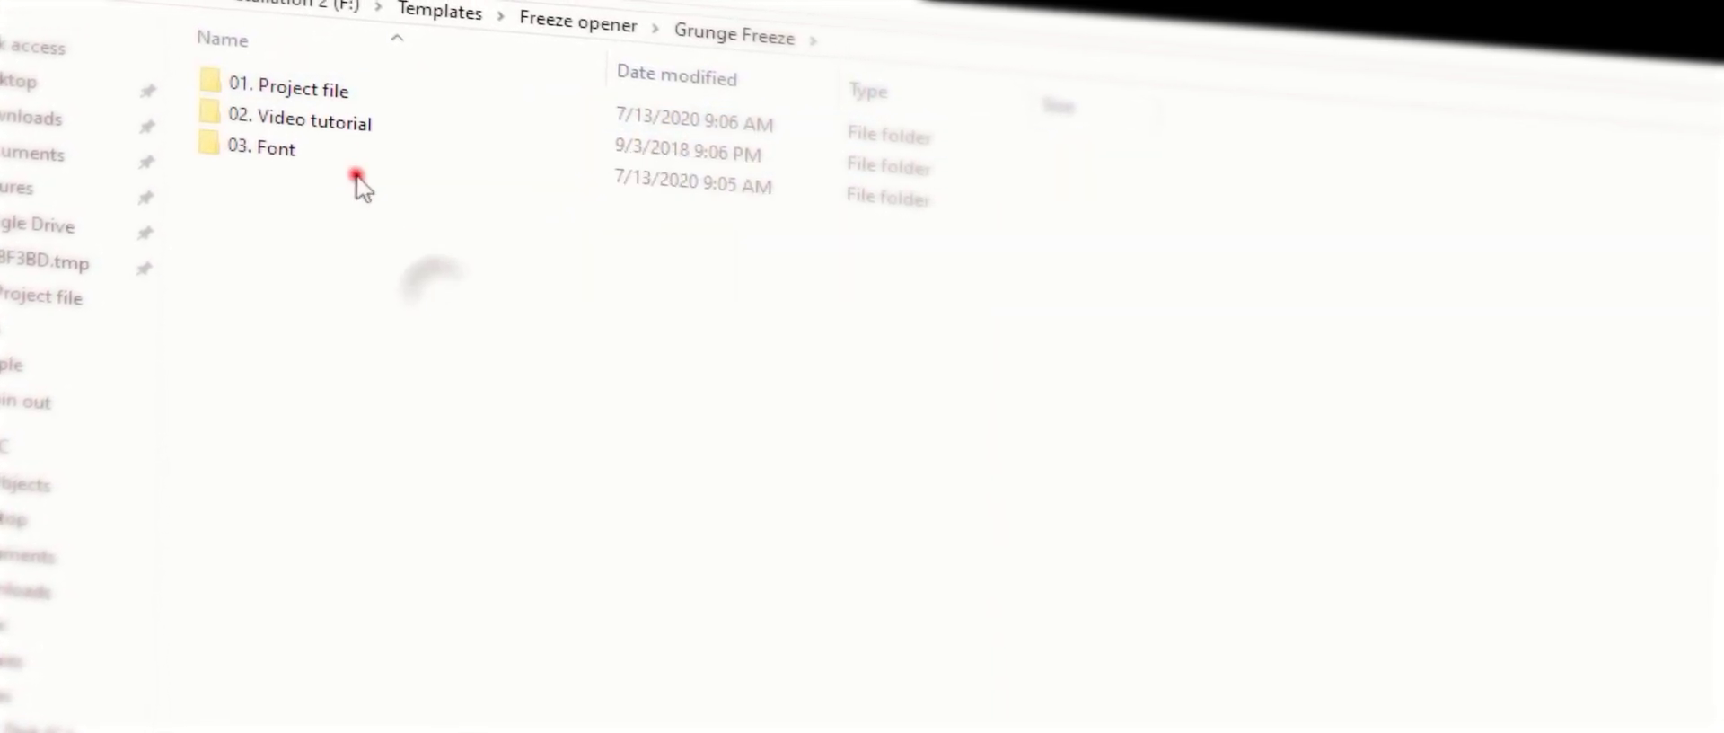
double_click(342, 164)
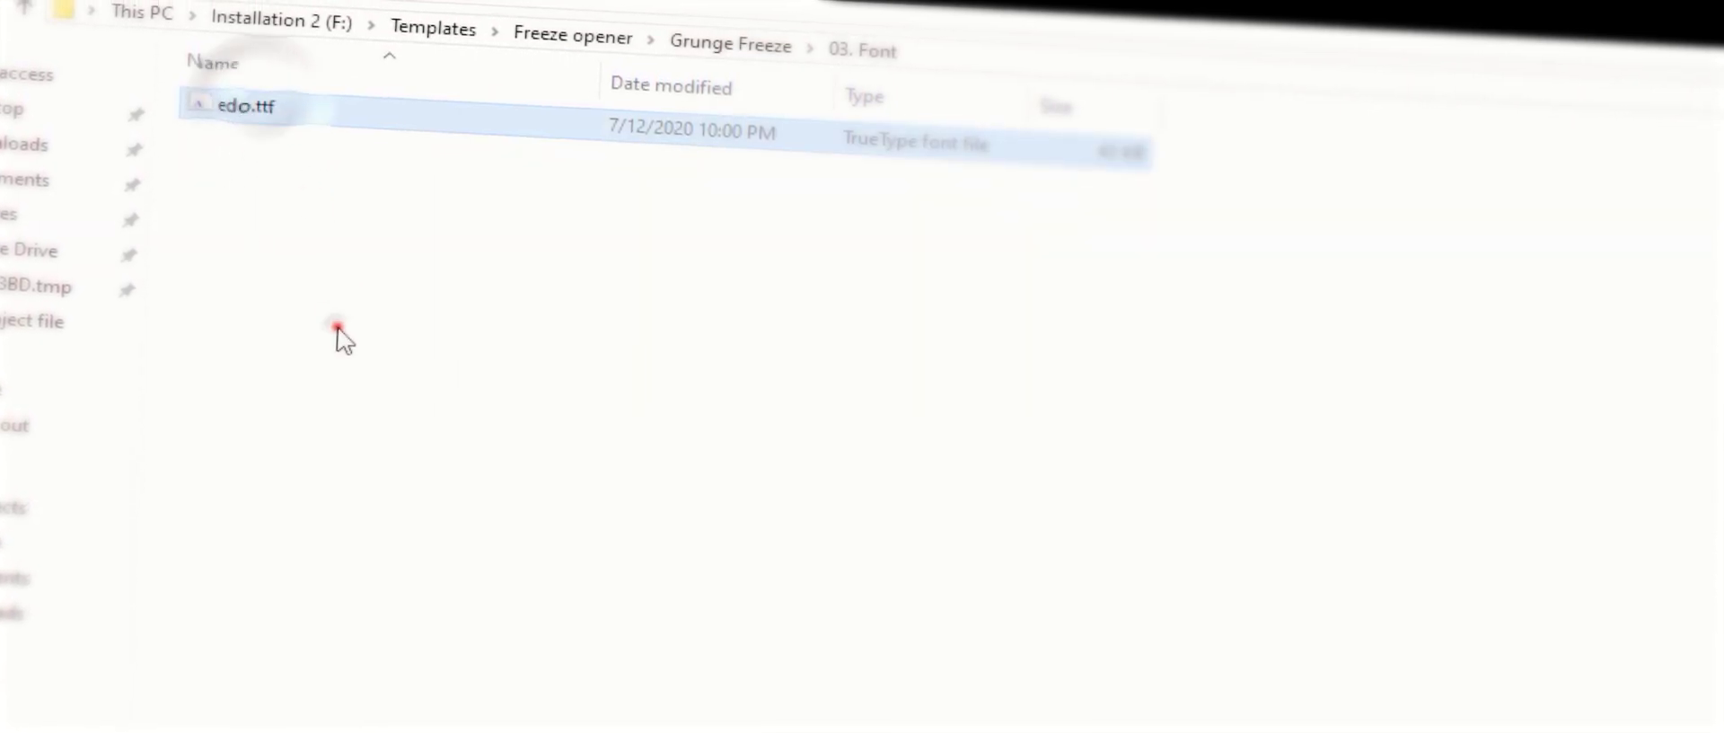
key("alt+Left")
double_click(296, 121)
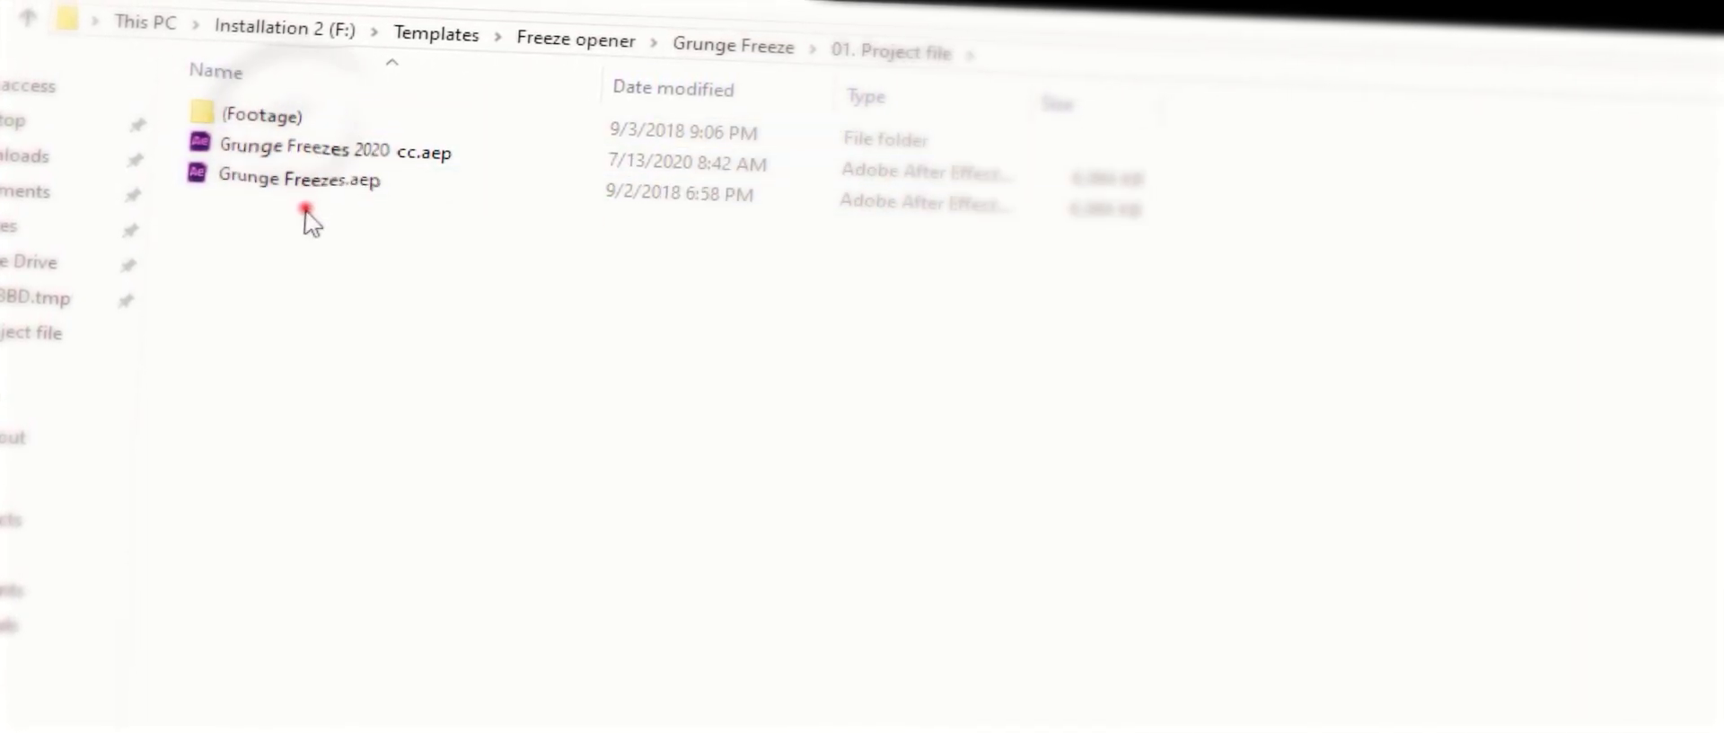
mouse_move(308, 222)
left_mouse_down()
mouse_move(355, 154)
mouse_move(354, 239)
left_mouse_up()
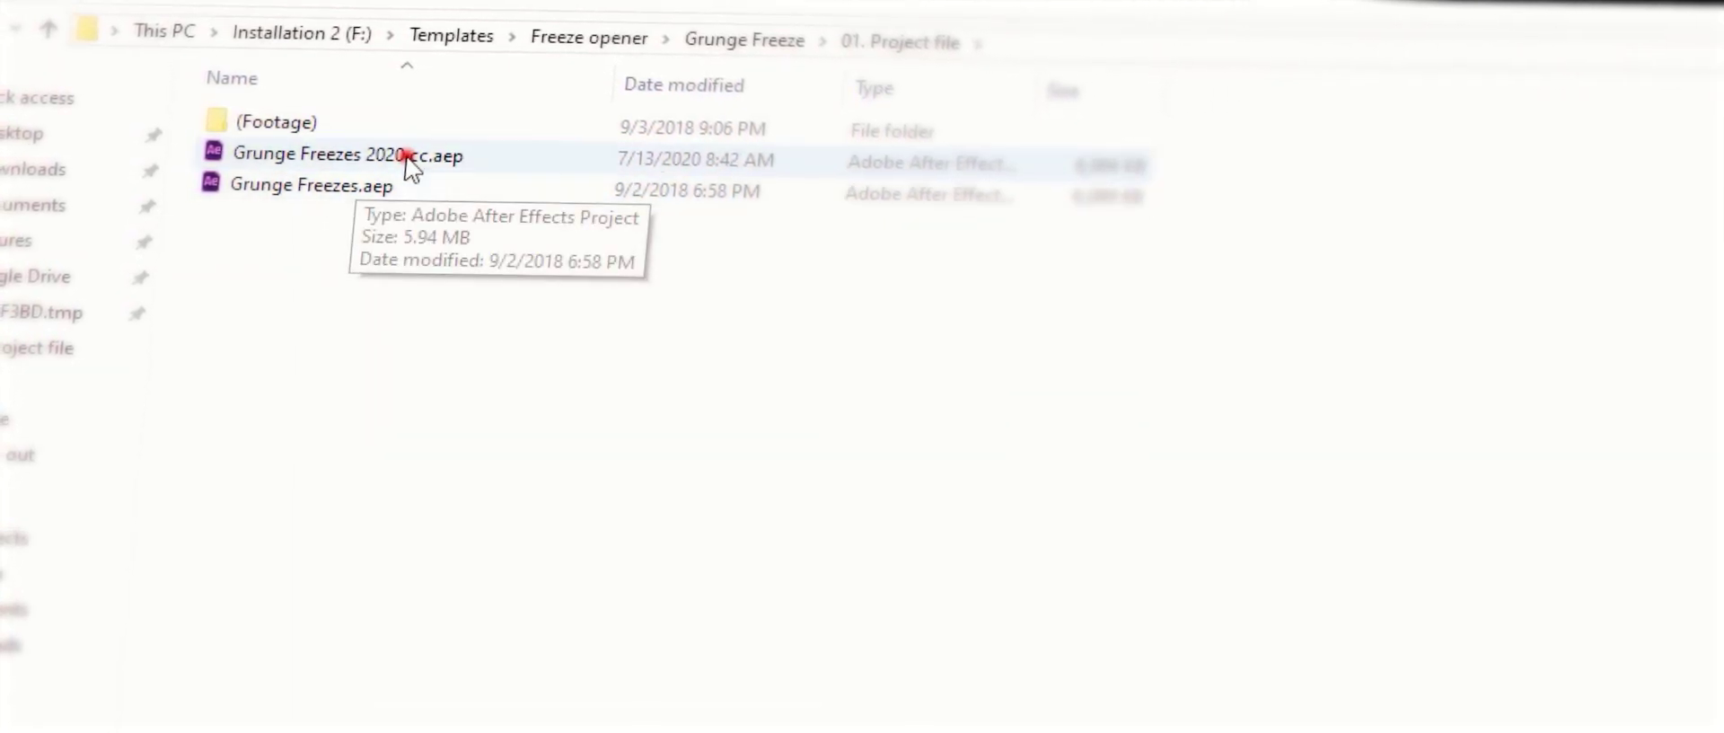
left_click(372, 185)
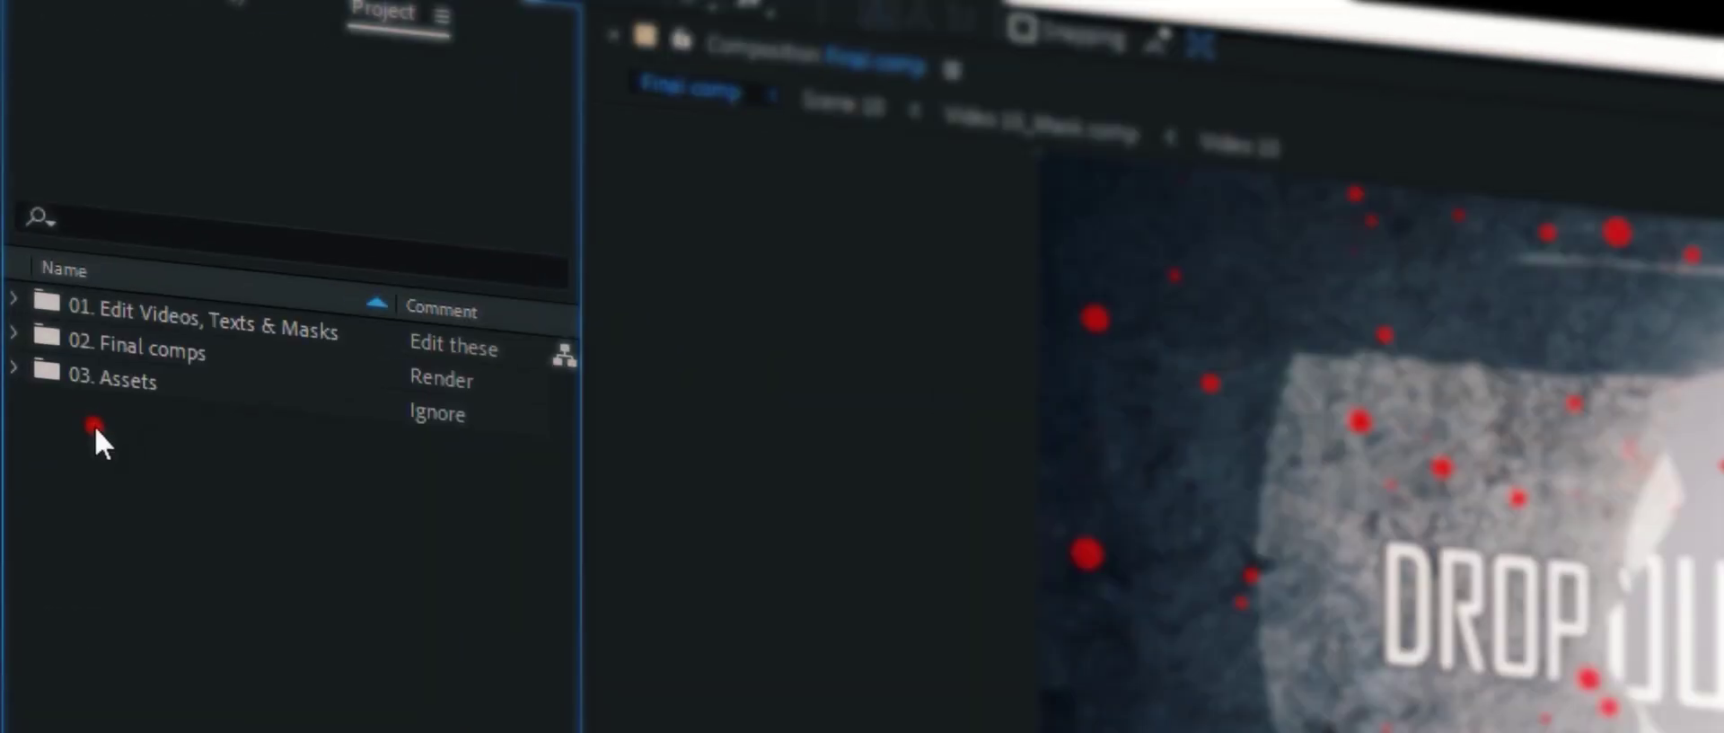
Step: Expand 01. Edit Videos, Texts & Masks, then its Videos subfolder to list Video 1–10
left_click(14, 305)
left_click(150, 350)
left_click(146, 381)
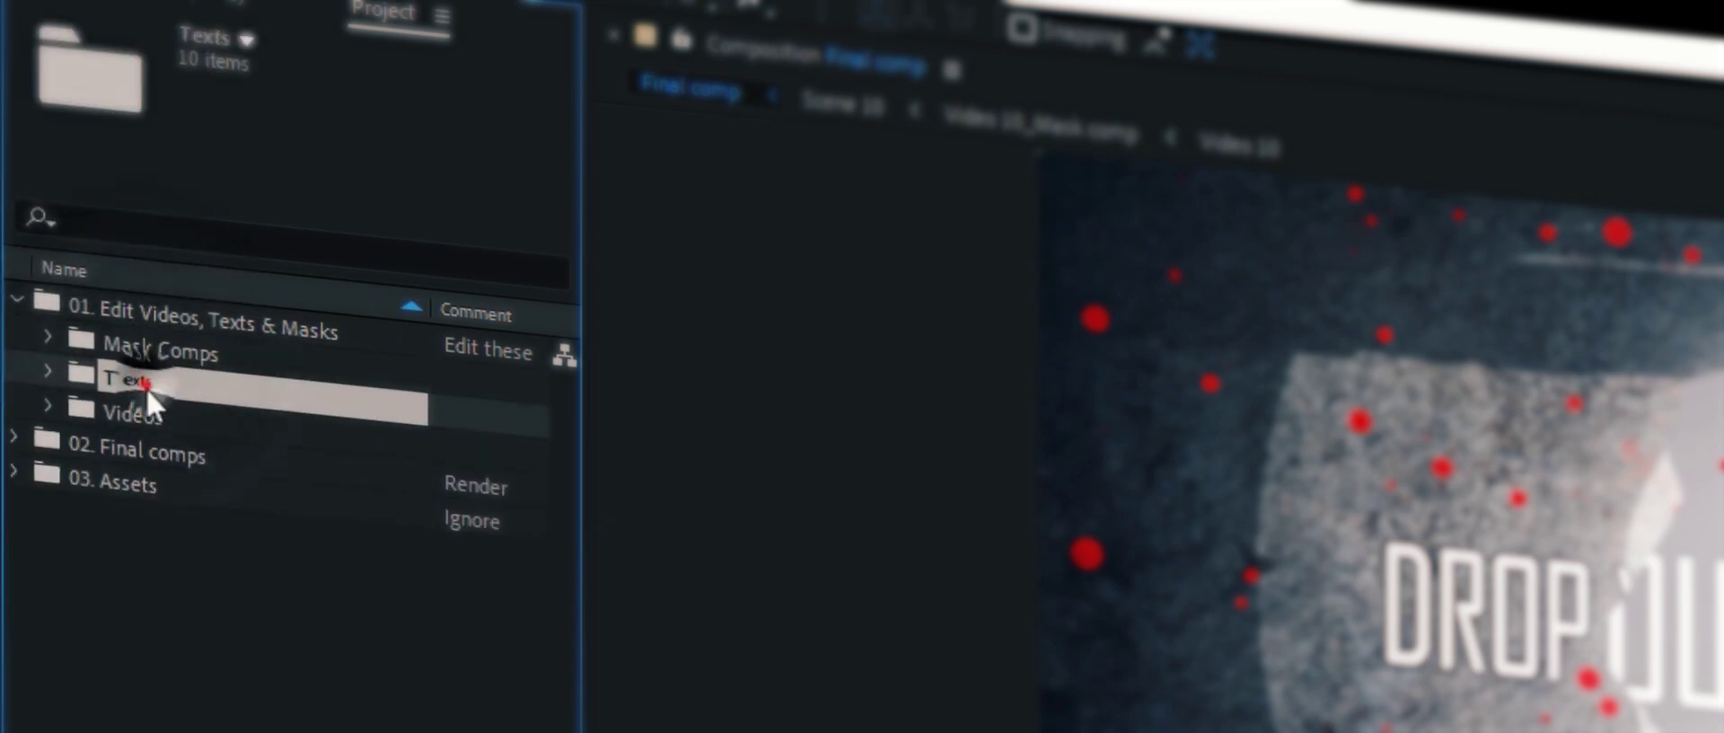
left_click(149, 411)
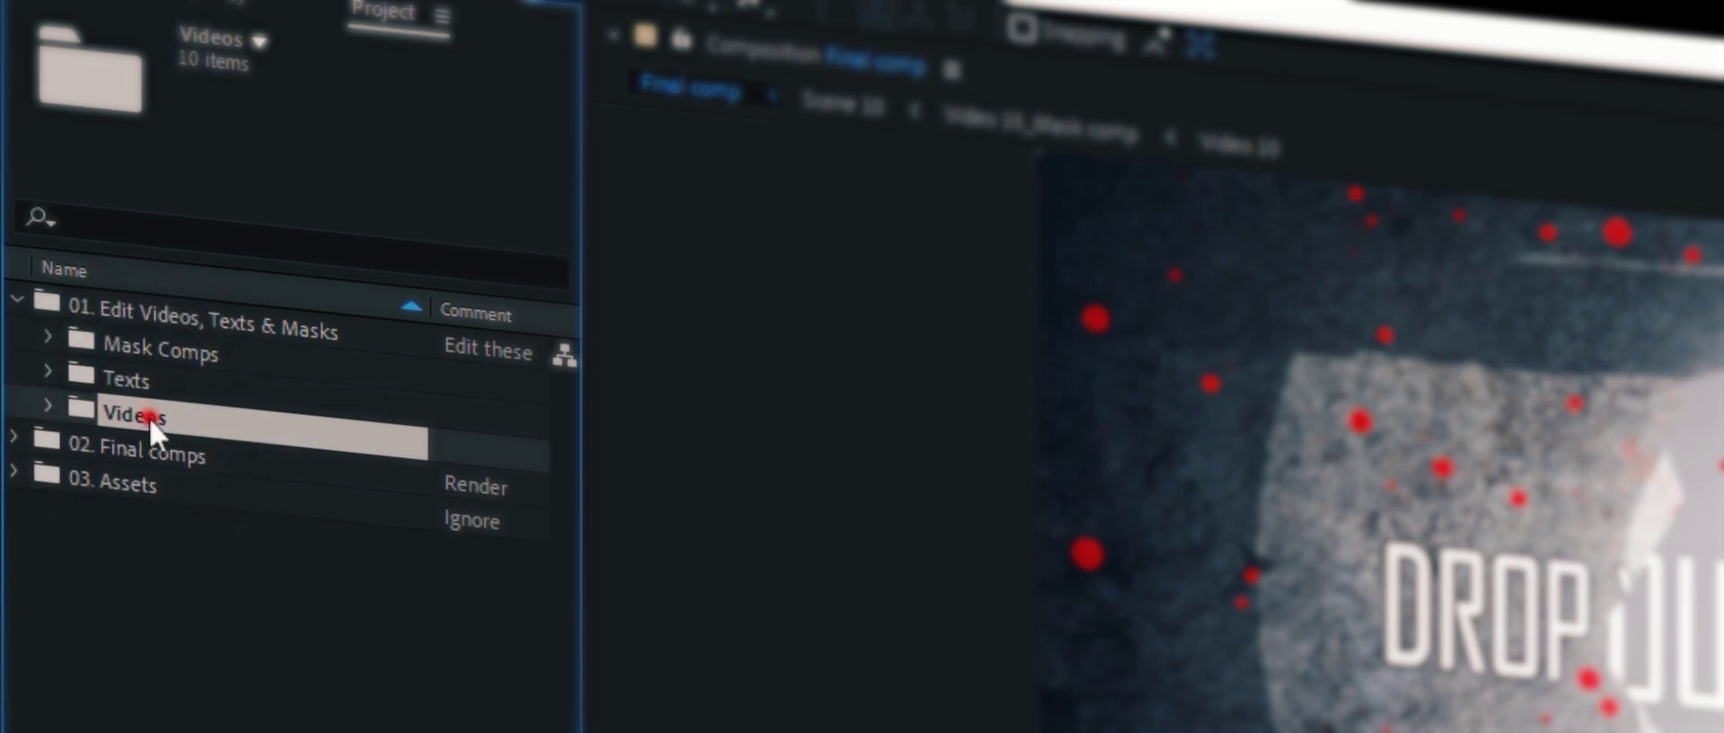
left_click(160, 605)
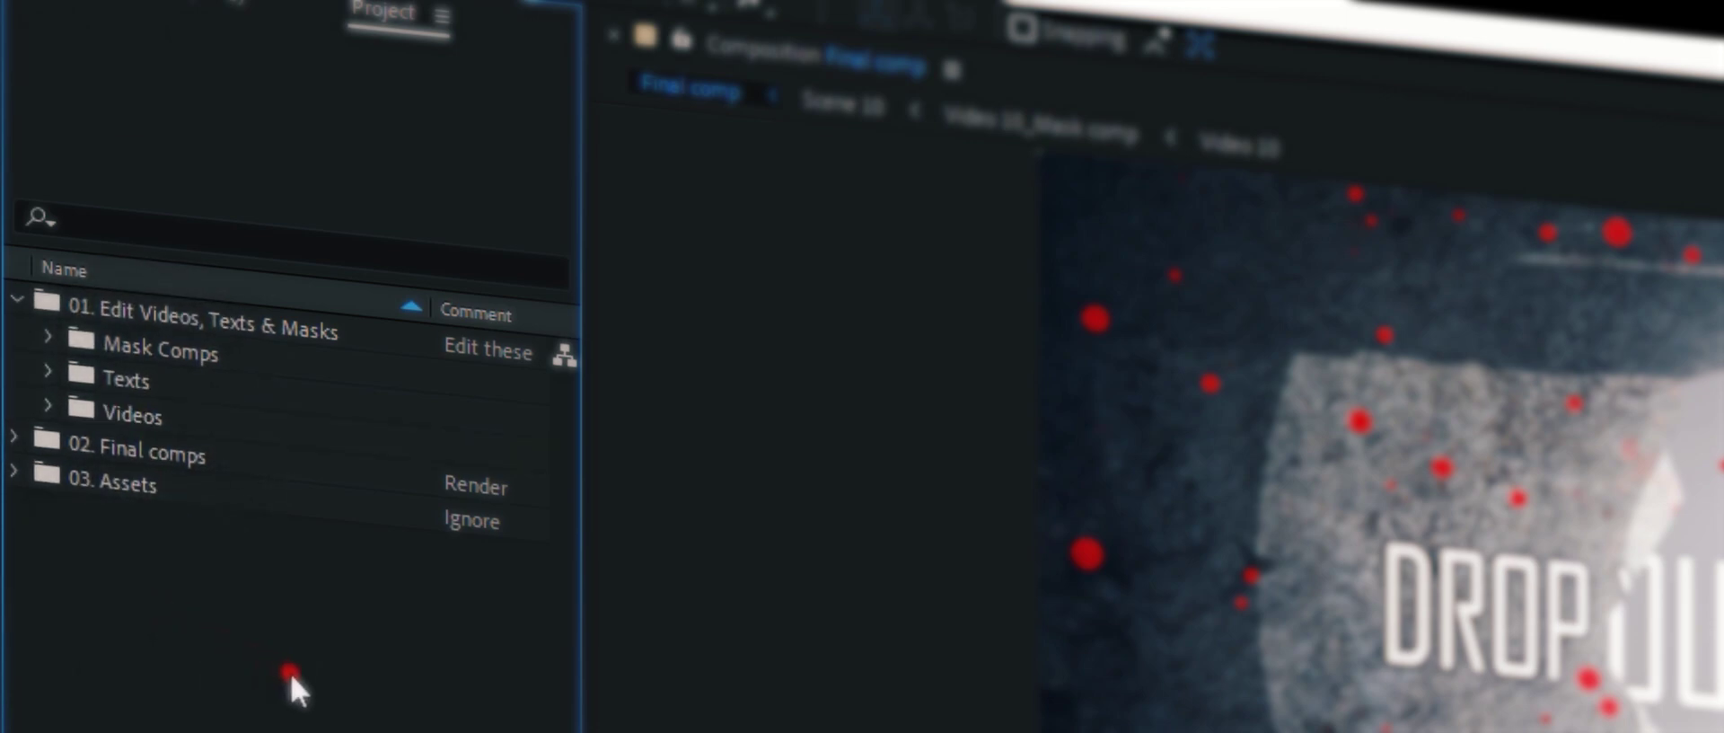
left_click(49, 402)
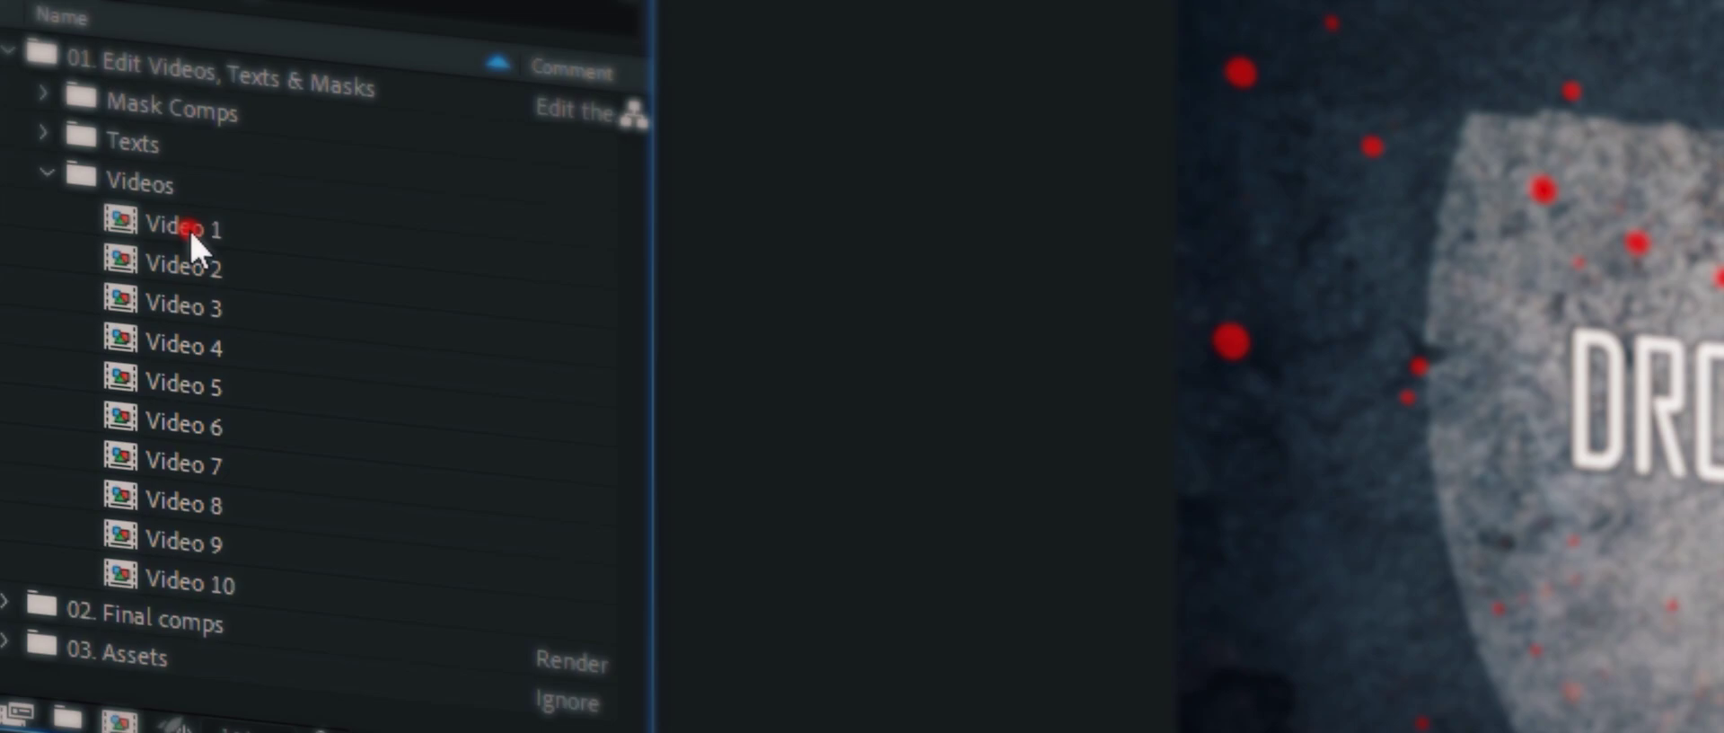
Step: Open the Video 1 comp and delete the Image 1.jpg placeholder layer
double_click(190, 232)
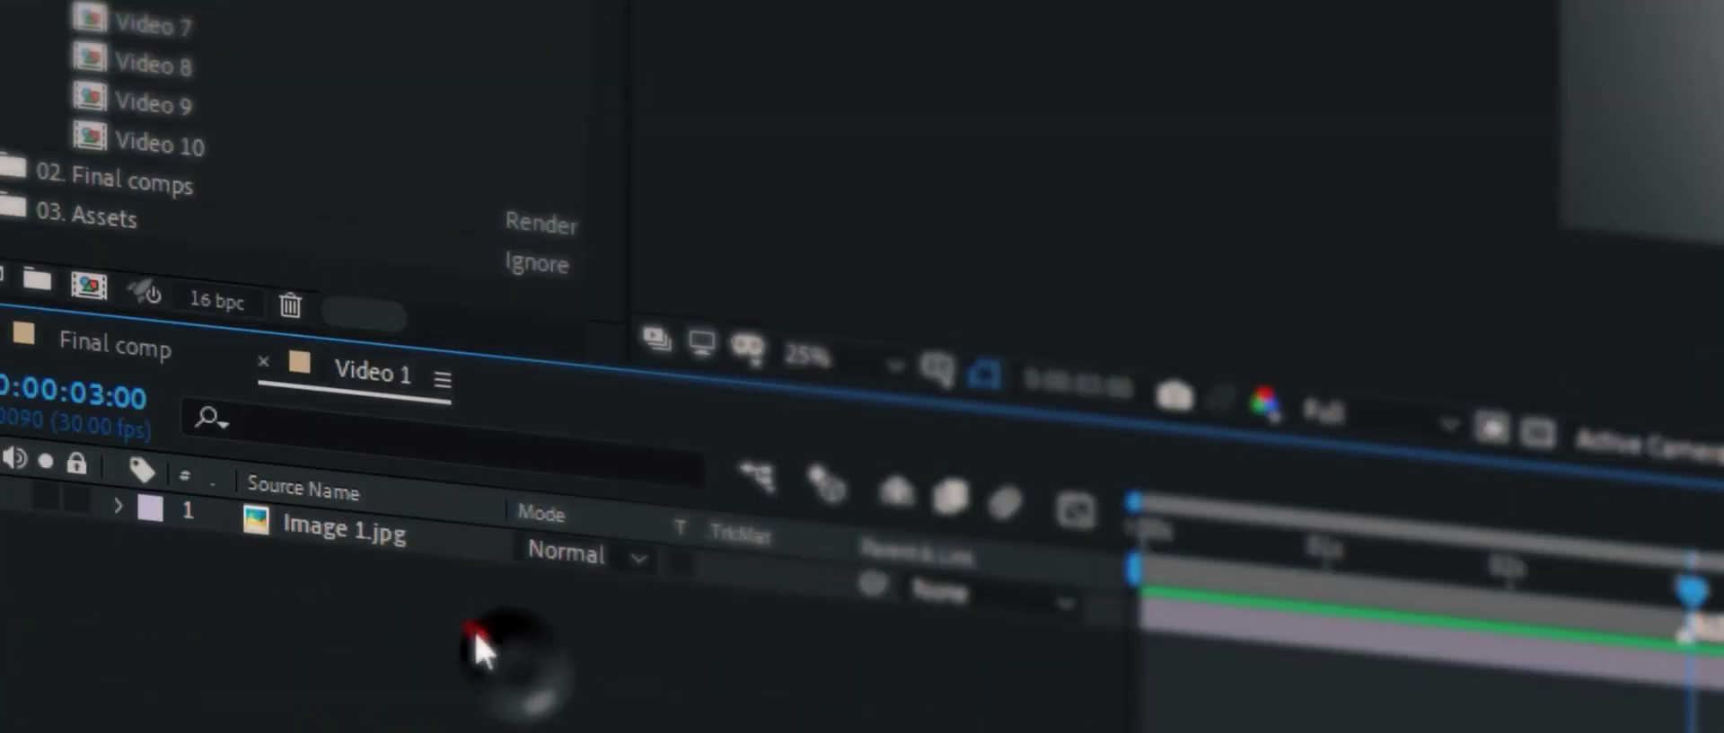
left_click(362, 536)
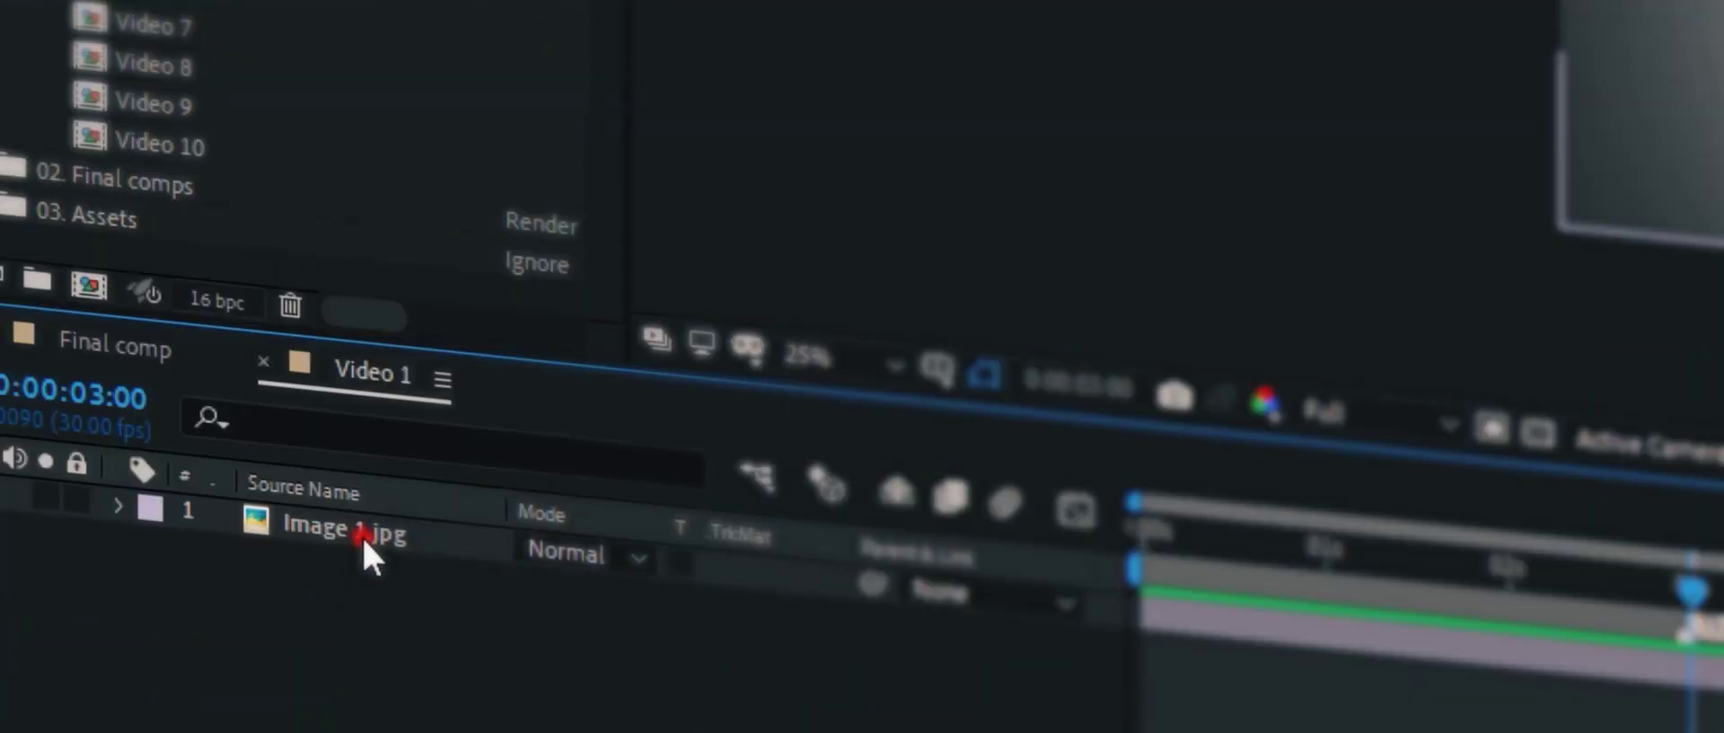
key("Delete")
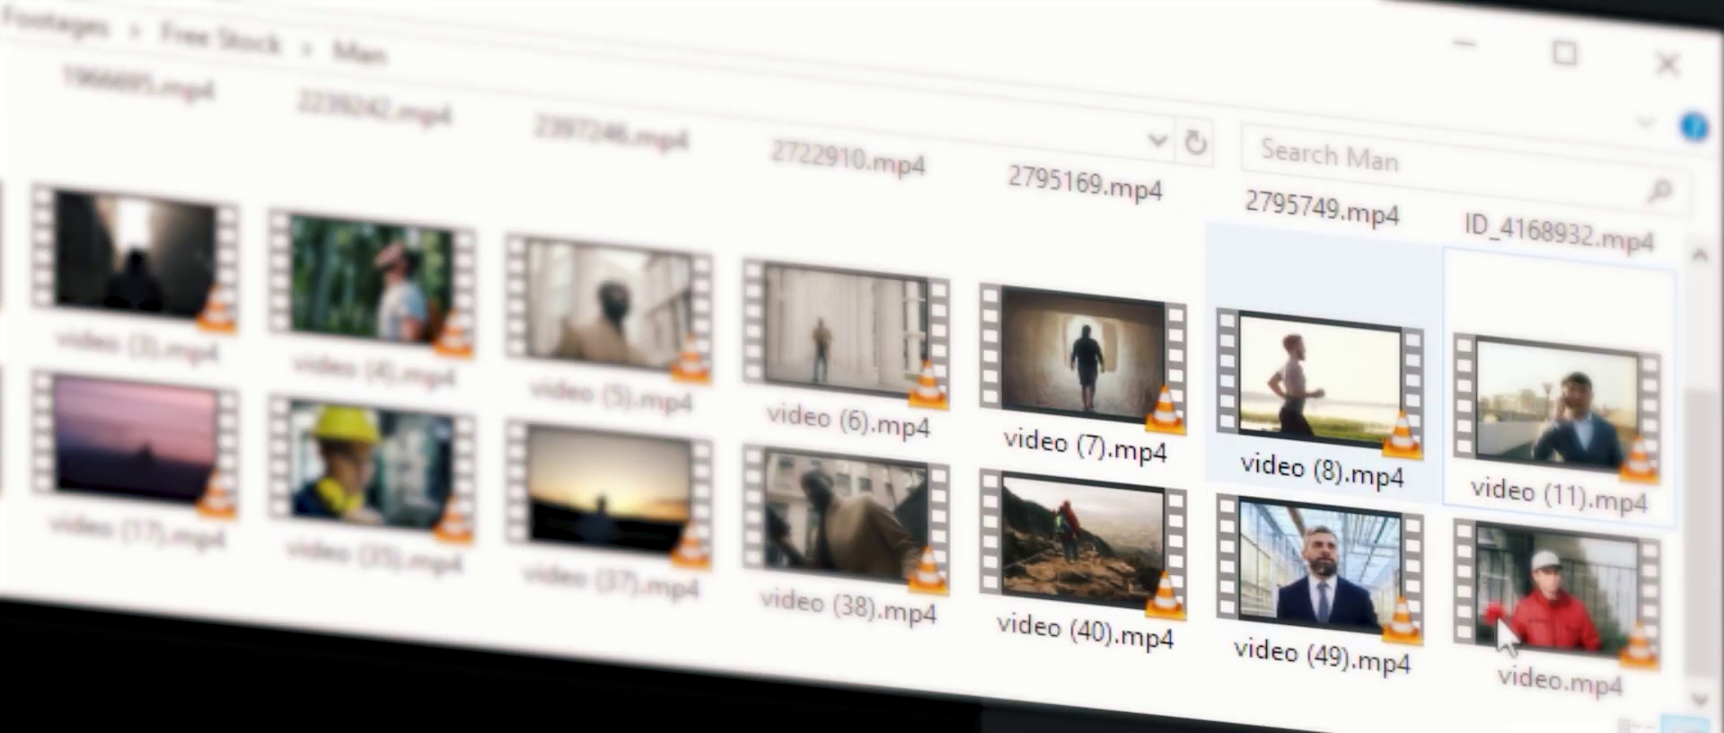
Step: Bring in video (11).mp4 and scale it down to fit the composition frame
left_click(1539, 442)
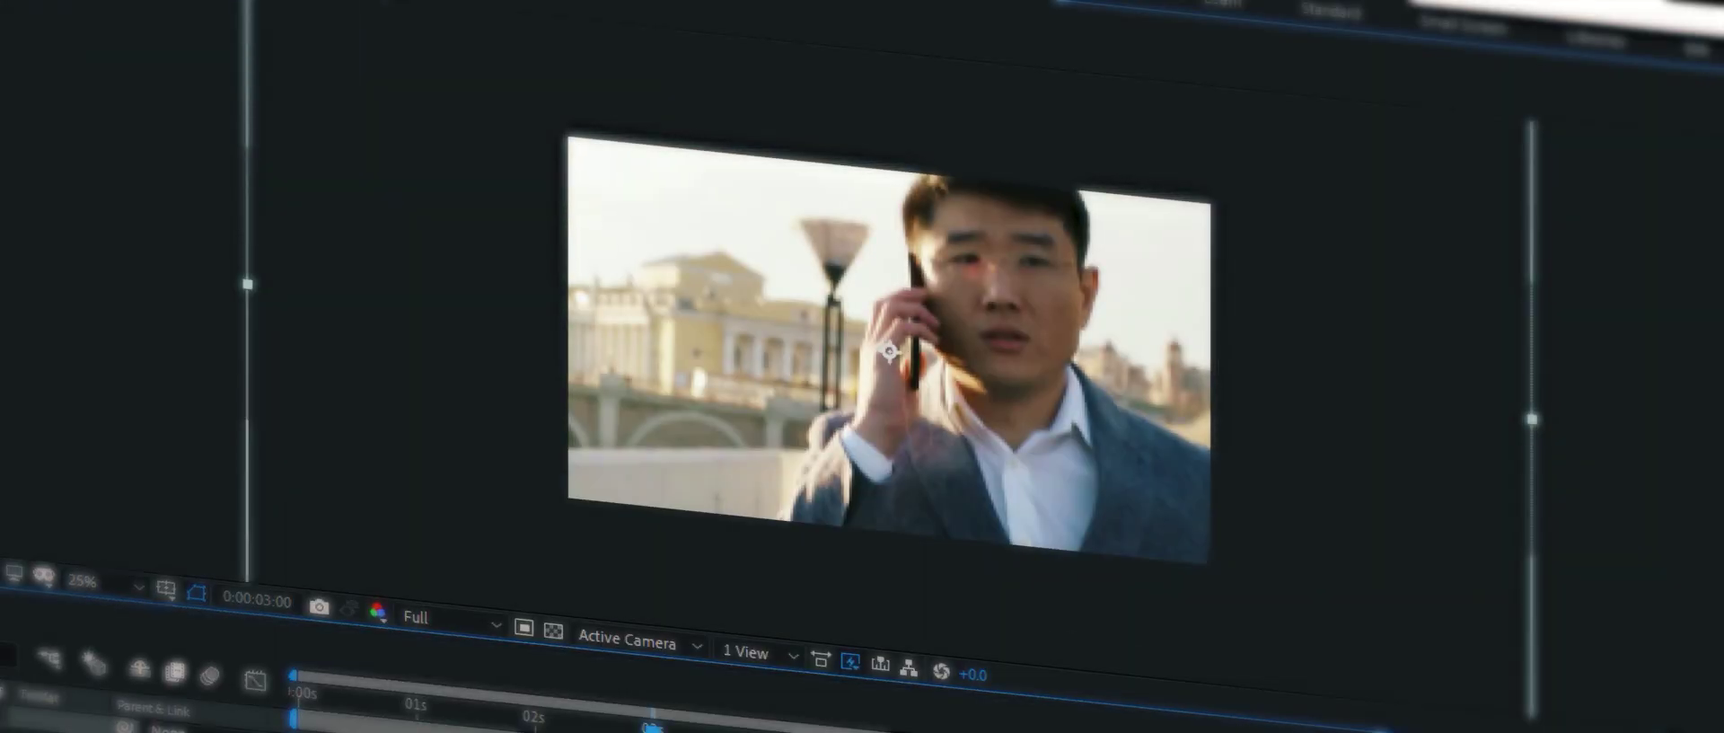
key("comma")
left_click(83, 718)
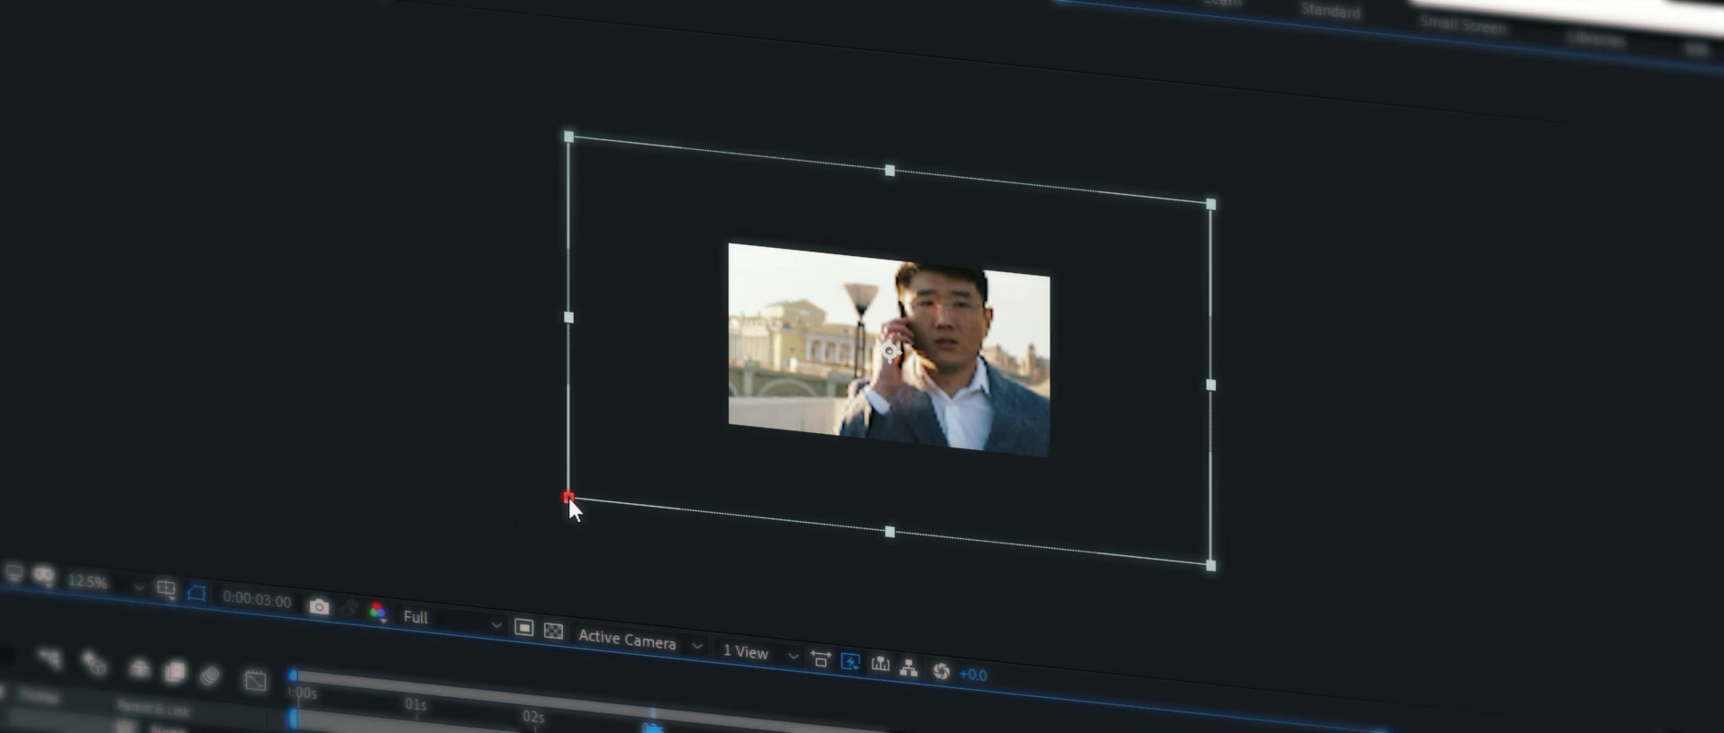
left_click_drag(567, 495, 698, 412)
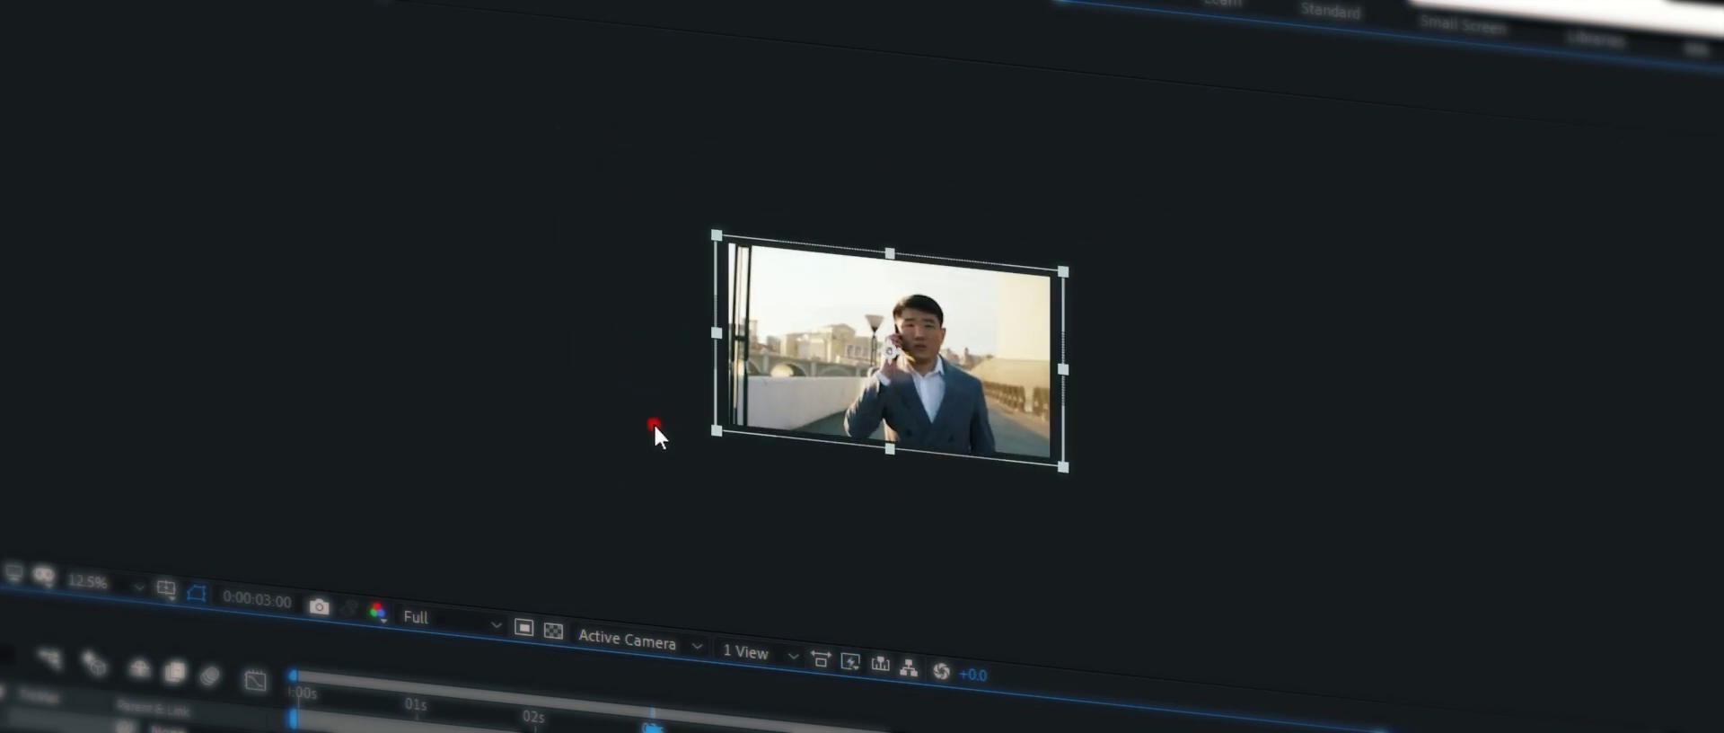
scroll(905, 465, "up", 4)
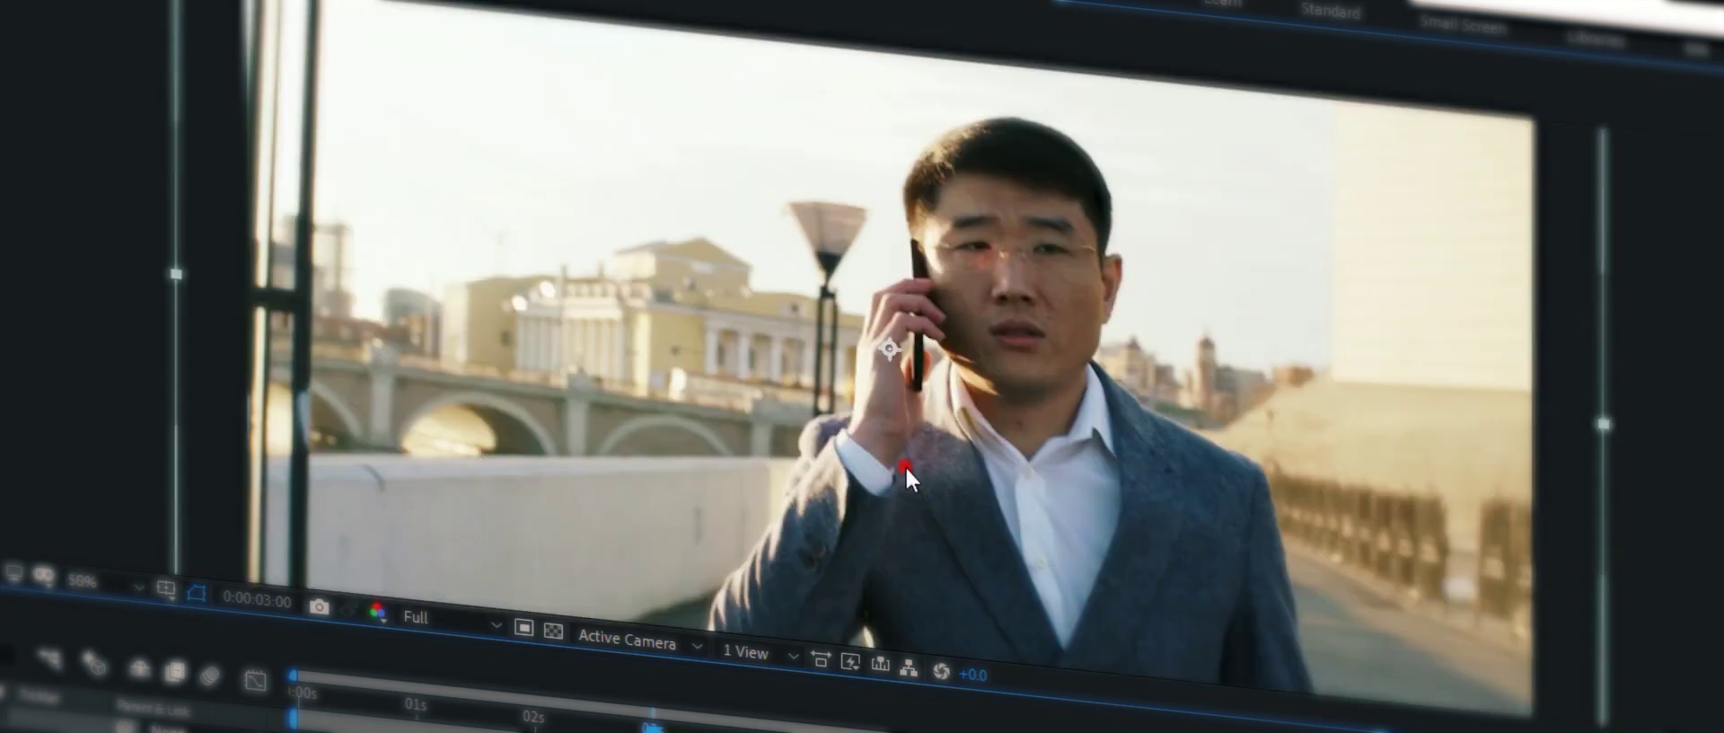
scroll(905, 465, "down", 2)
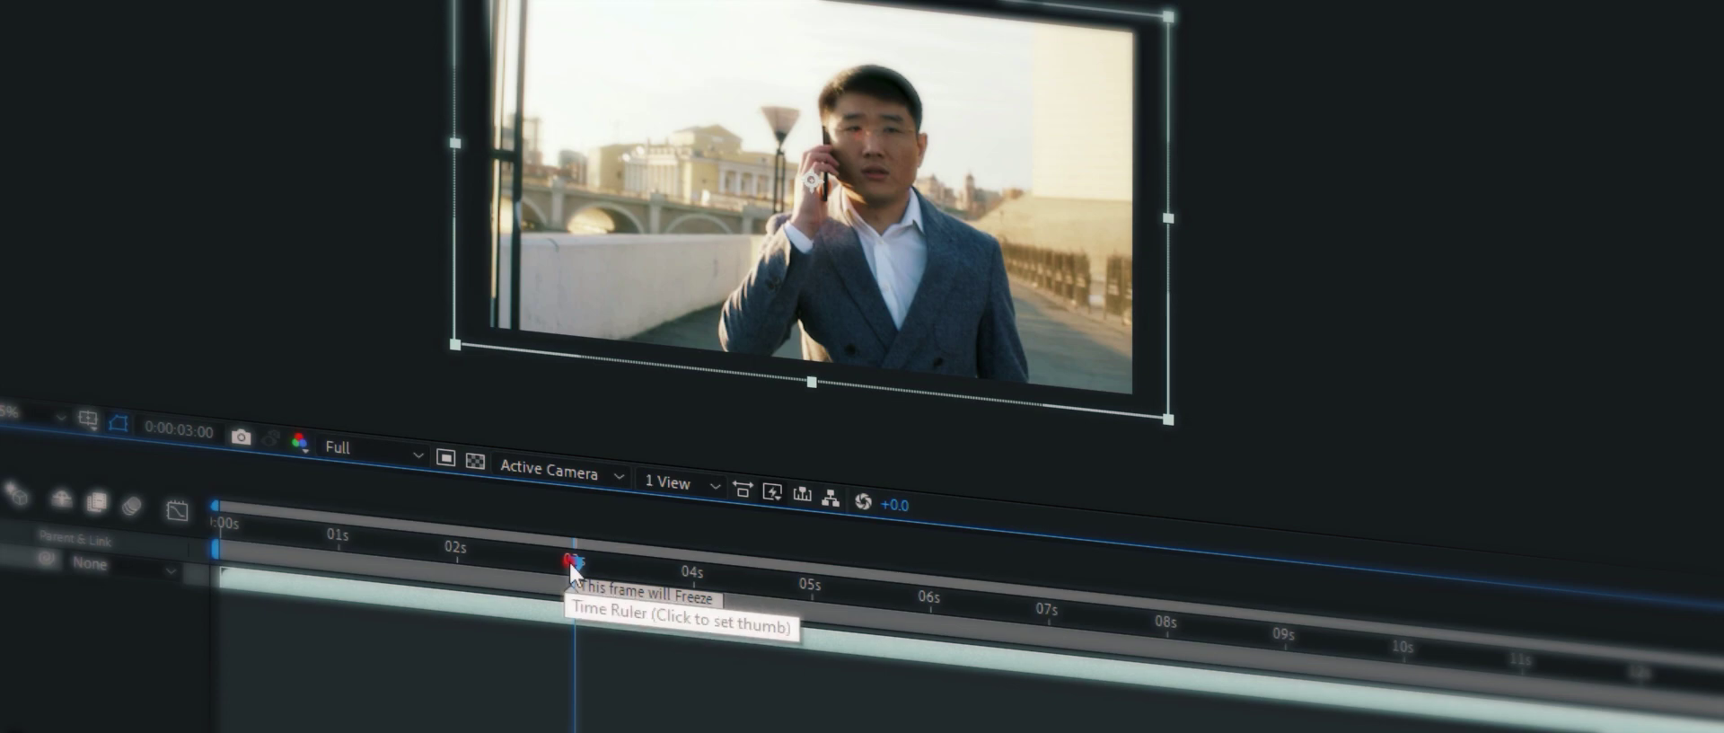
Step: Move the 'This frame will Freeze' marker to 0:00:02:04 and close the Video 1 tab
mouse_move(571, 560)
left_mouse_down()
mouse_move(513, 562)
mouse_move(535, 558)
left_mouse_up()
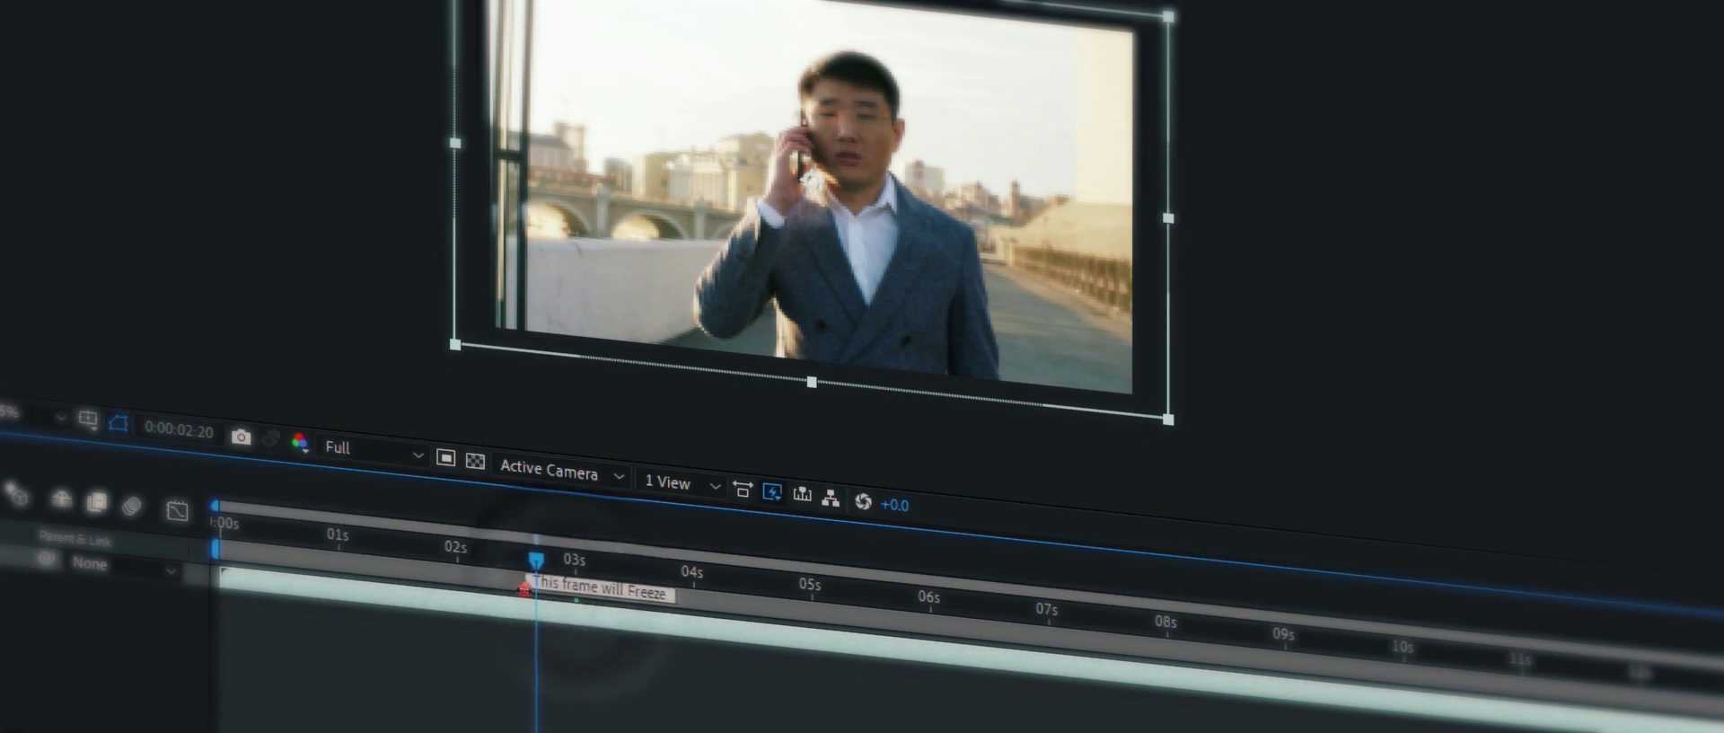
mouse_move(571, 590)
left_mouse_down()
mouse_move(629, 594)
mouse_move(512, 577)
left_mouse_up()
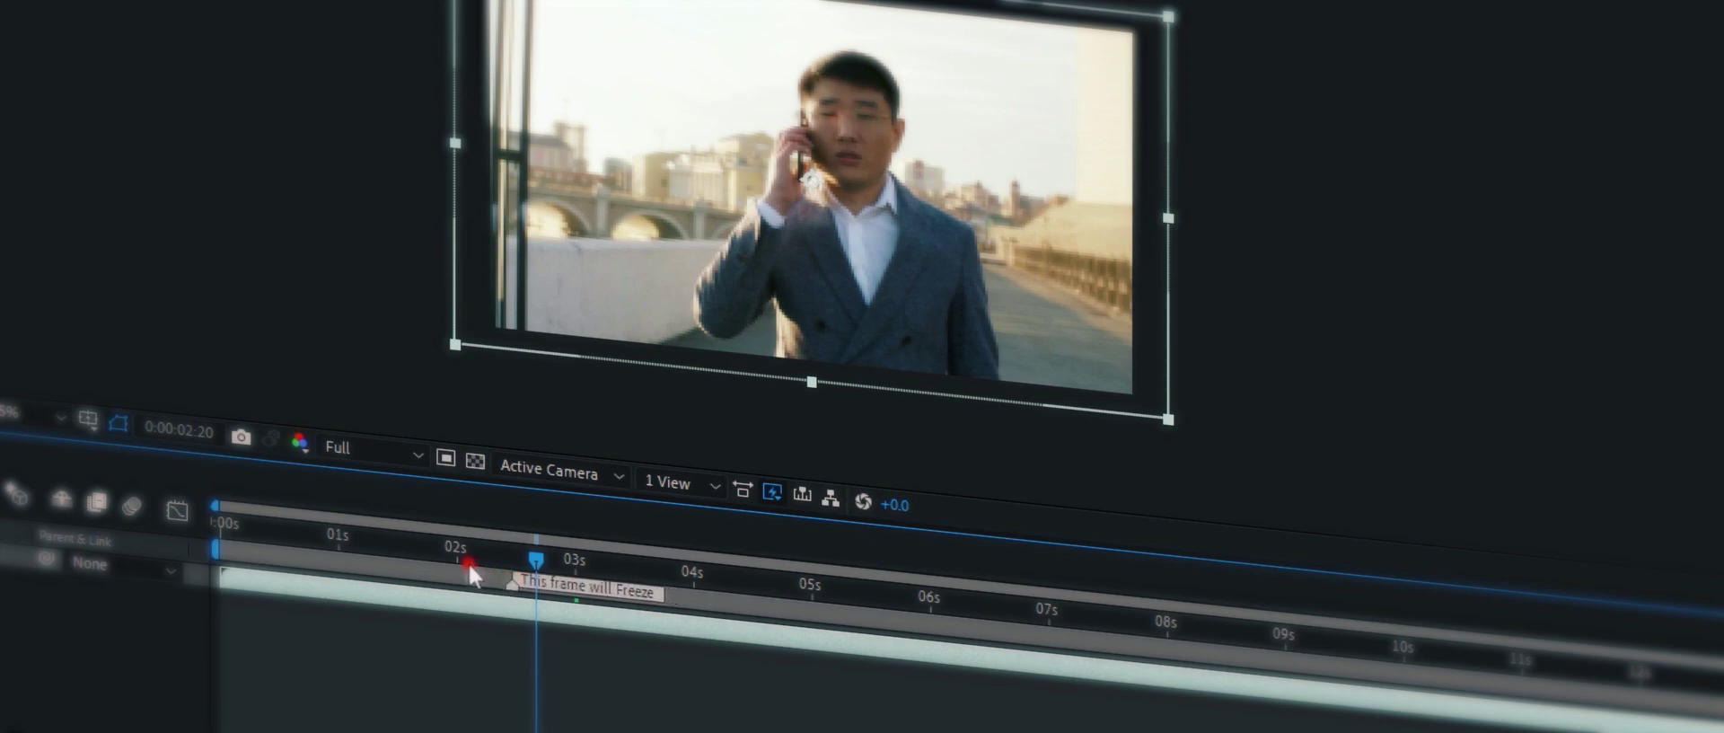
left_click(489, 660)
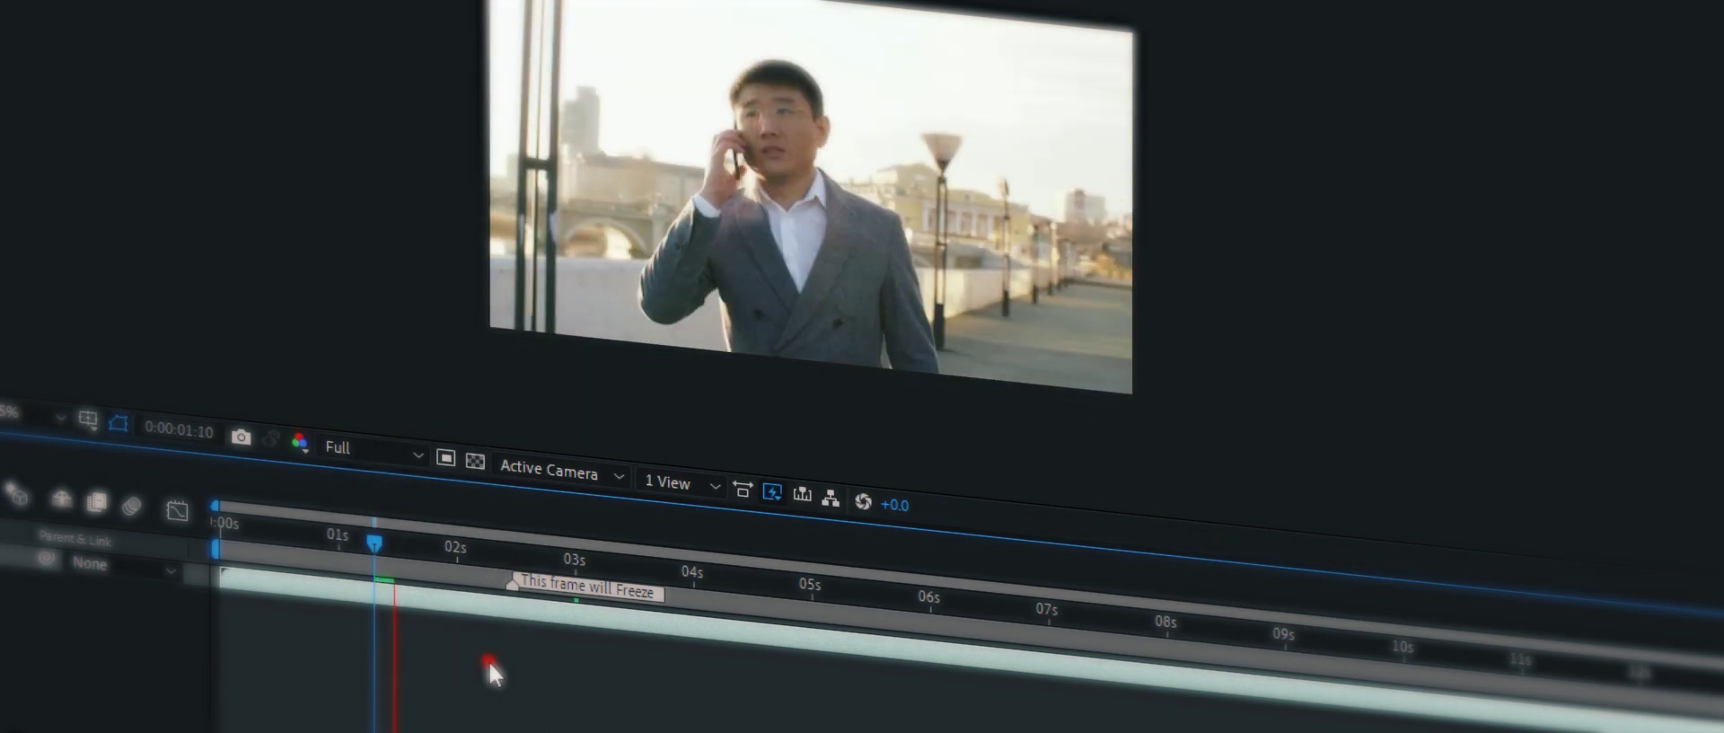
left_click(519, 591)
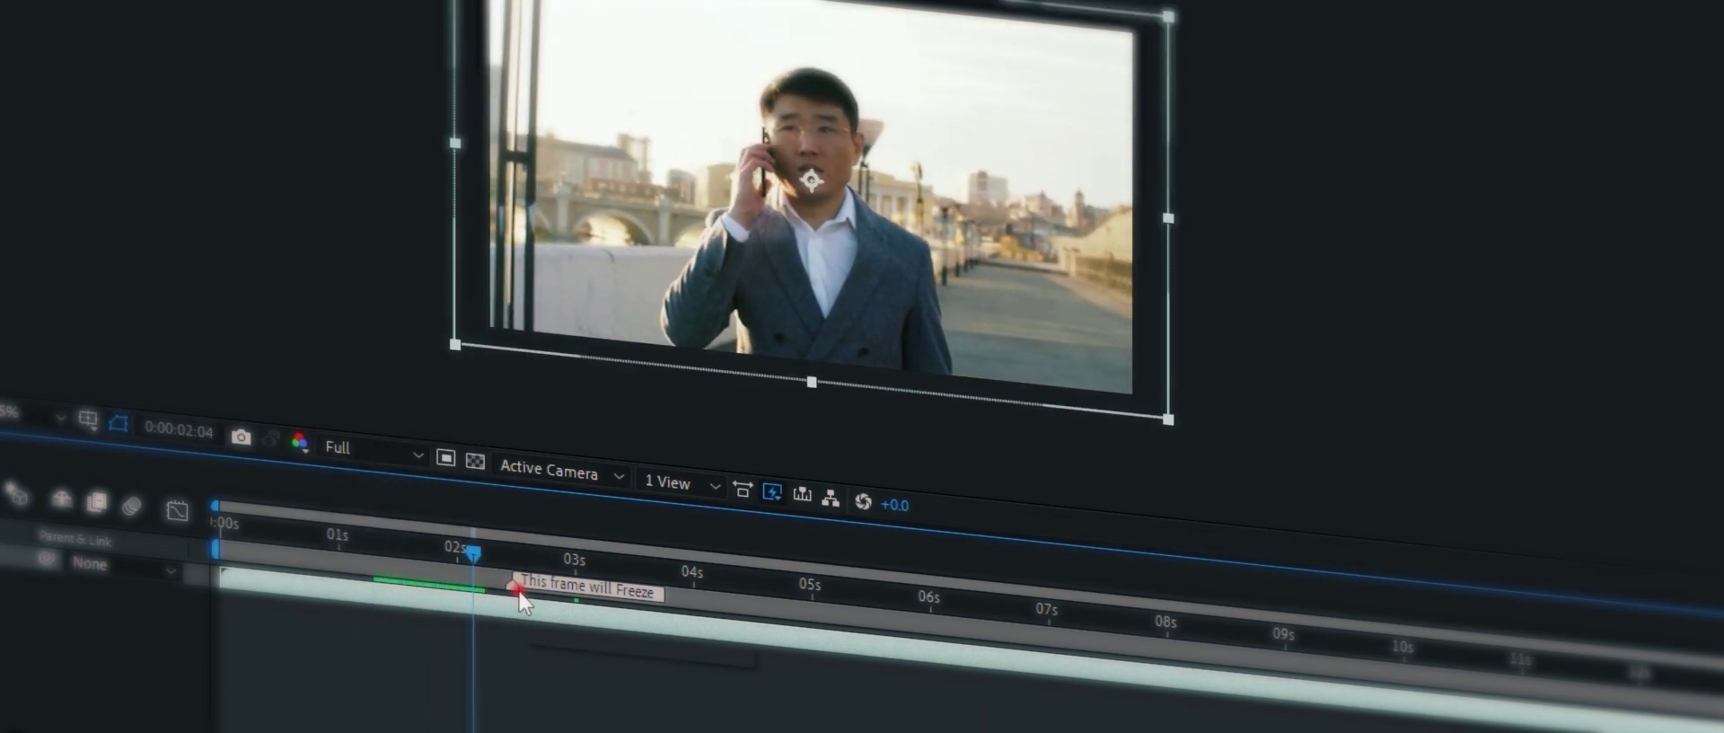
left_click_drag(515, 588, 472, 582)
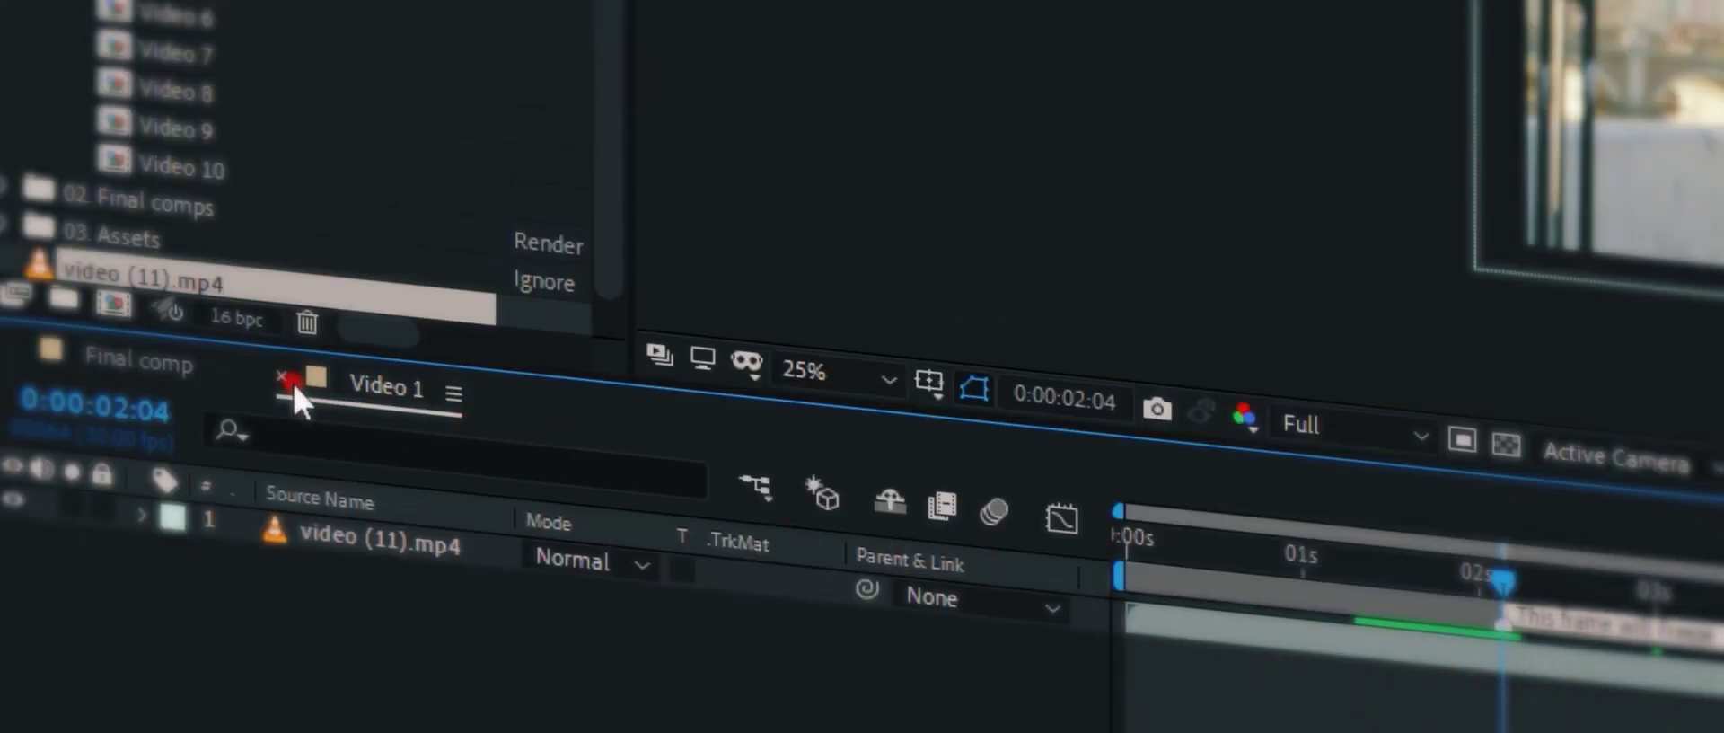
left_click(281, 375)
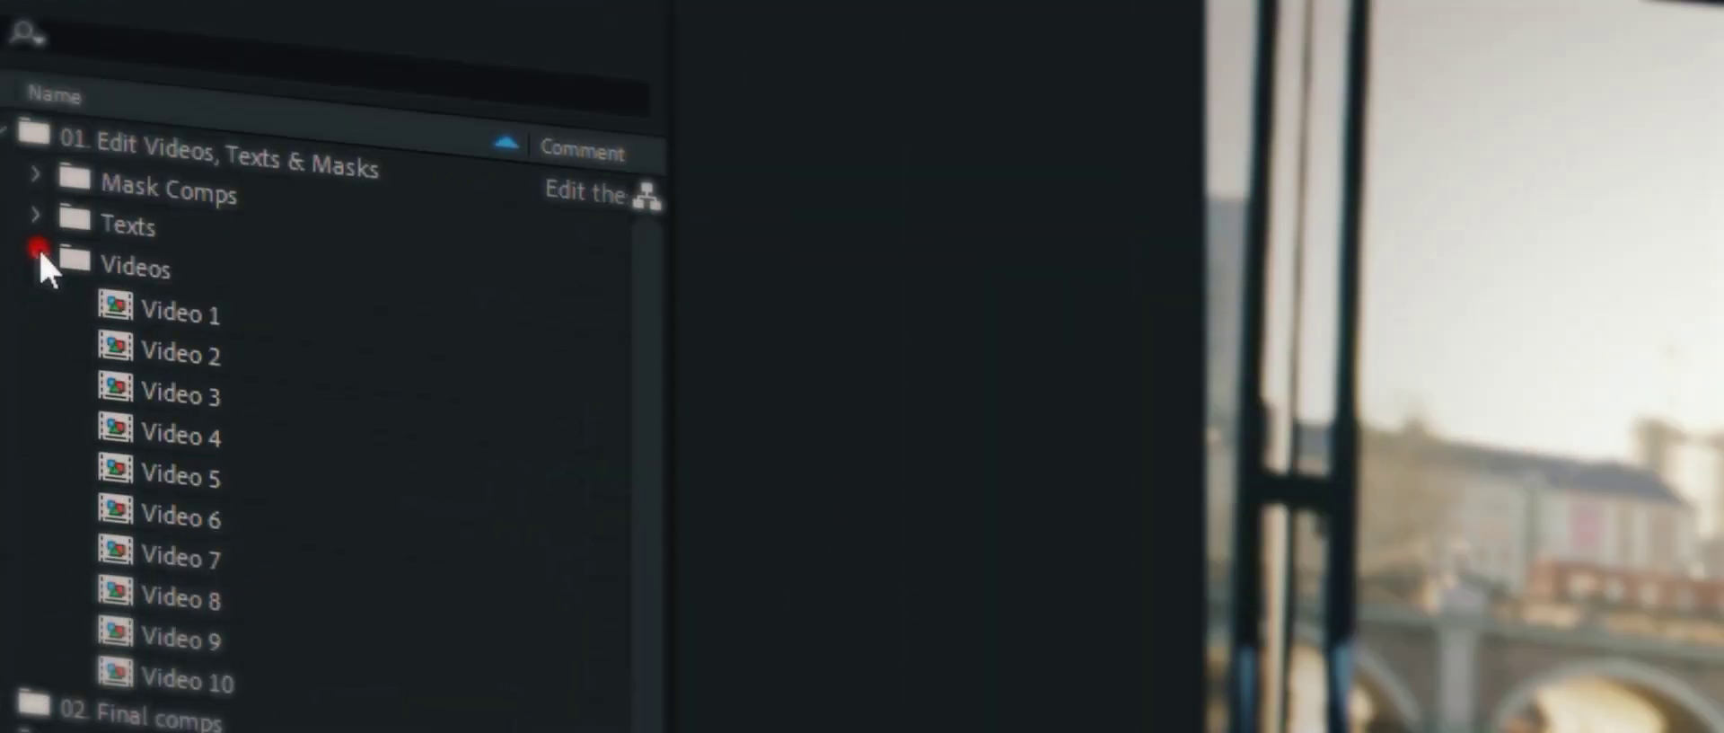
Step: Collapse Videos, expand Mask Comps and open the Video 1_Mask comp
left_click(24, 268)
left_click(28, 234)
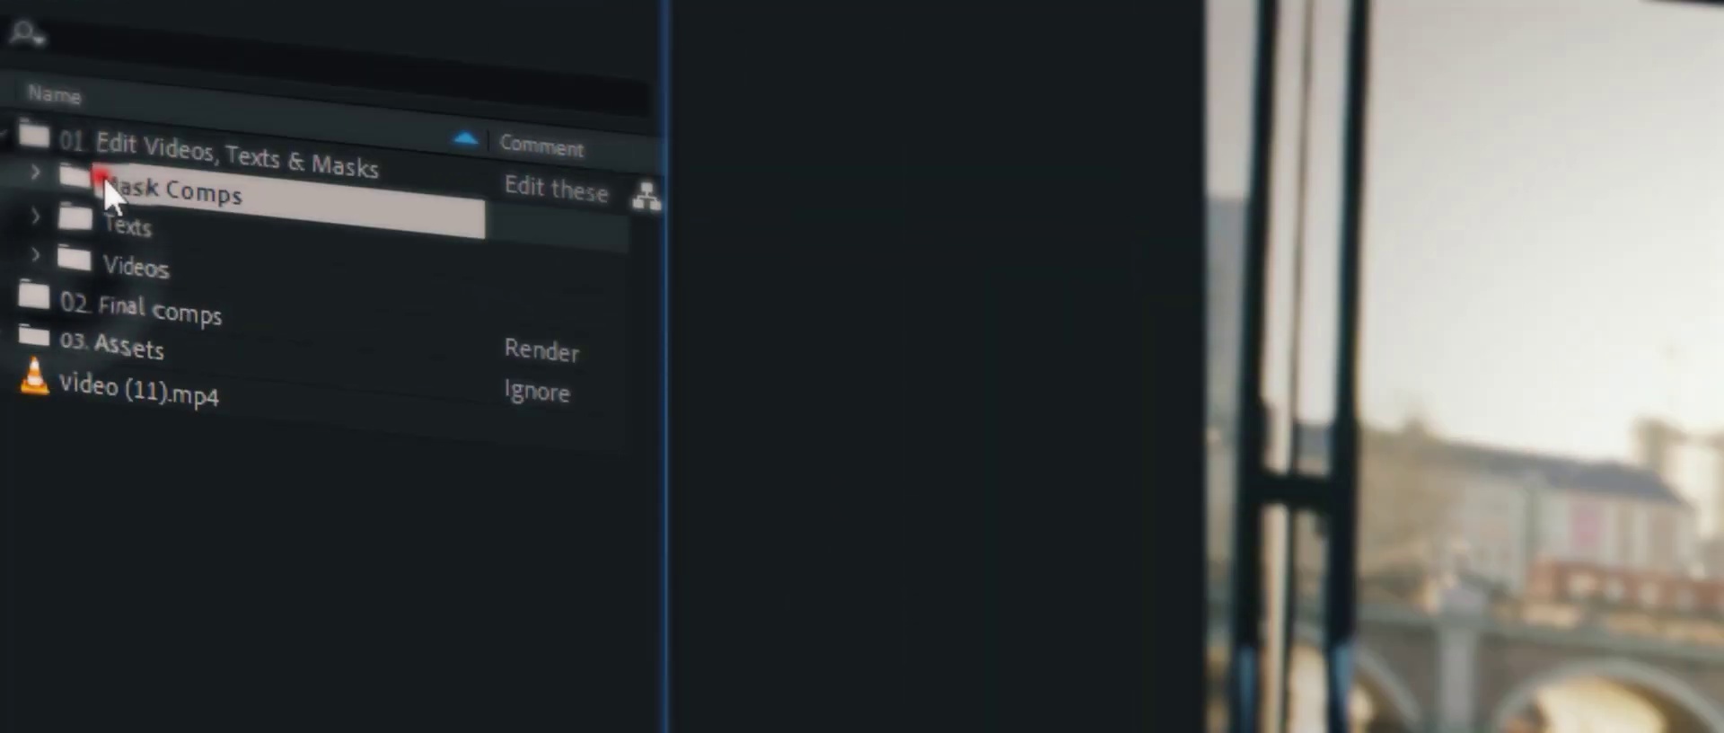
left_click(36, 173)
left_click(201, 234)
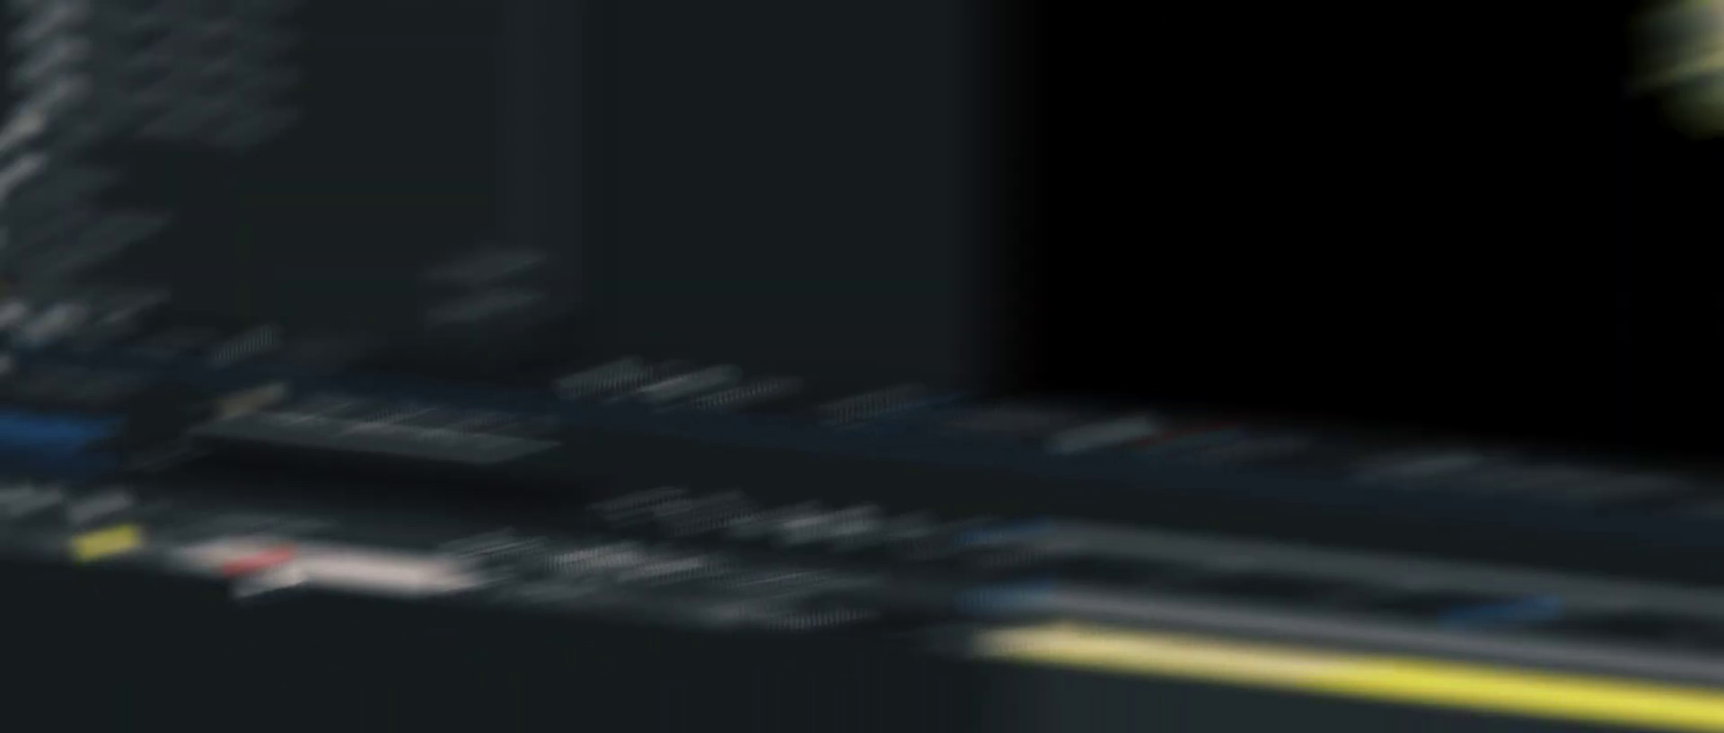
Step: Delete the existing Mask 1 and Mask 2 from the Video 1 layer
key("m")
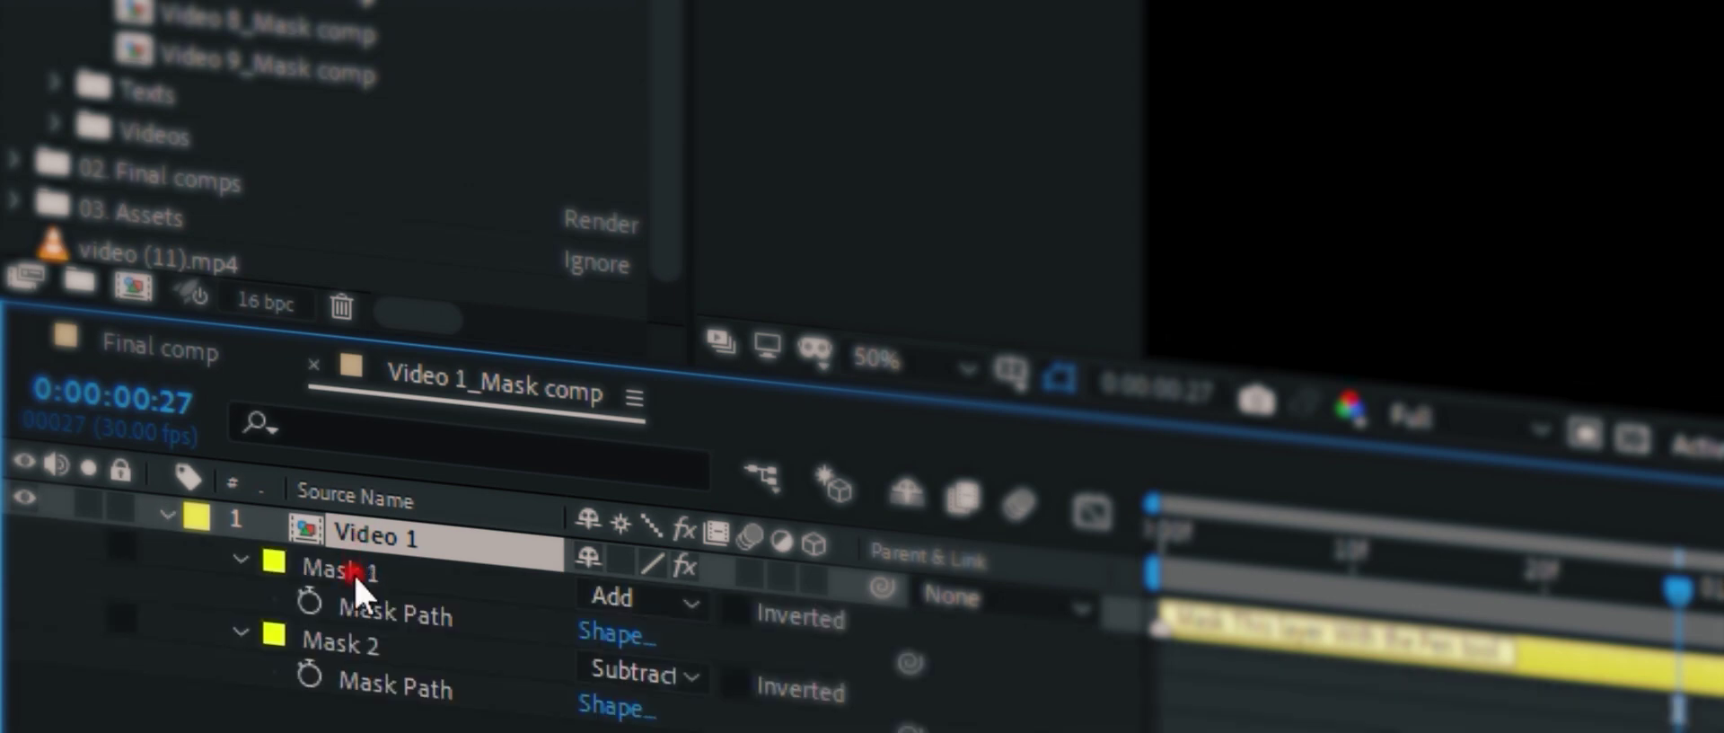
left_click(355, 571)
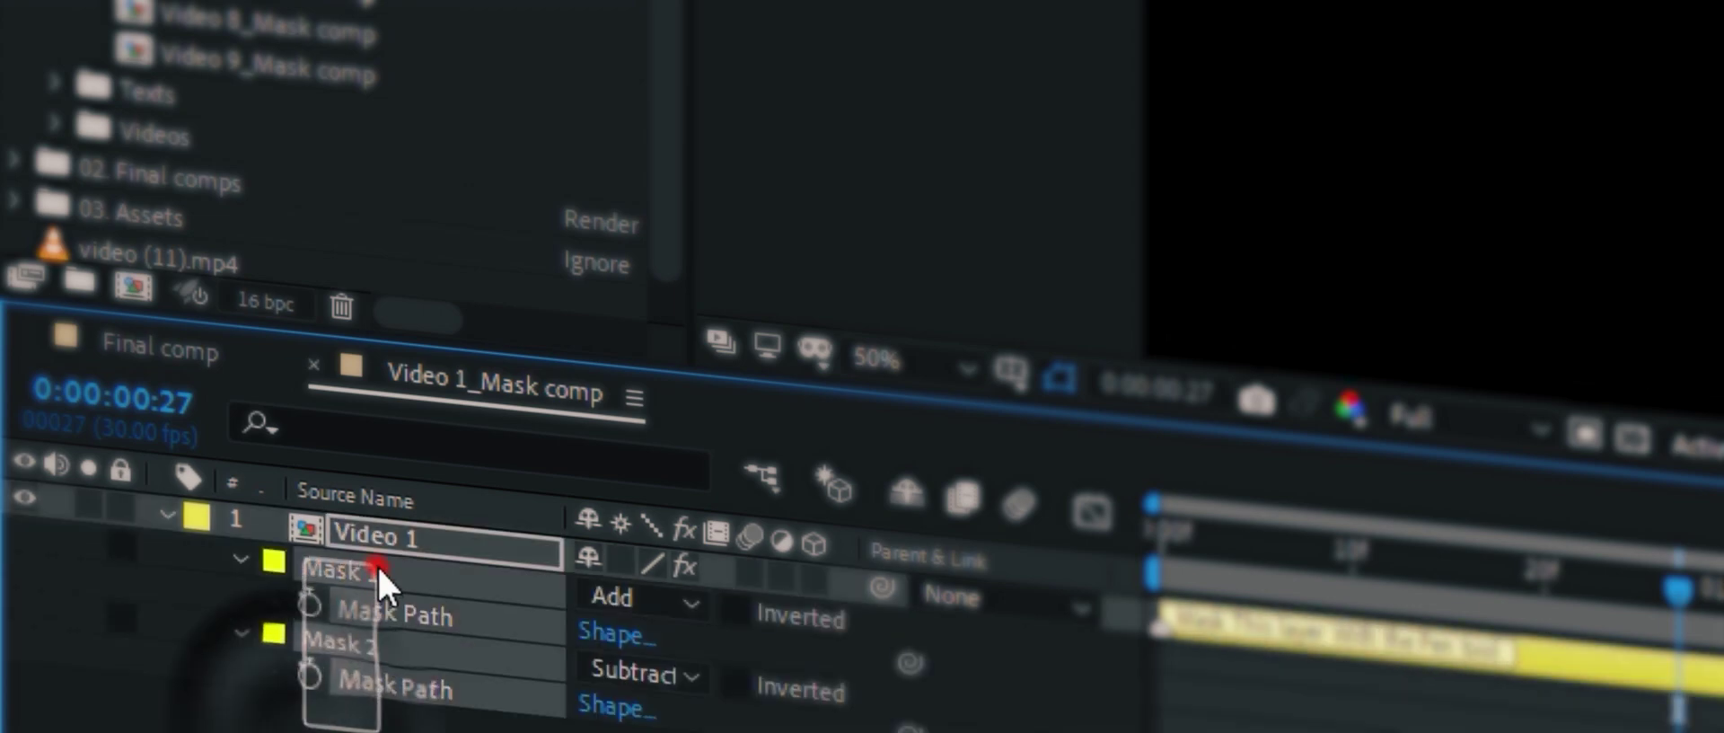
key("Delete")
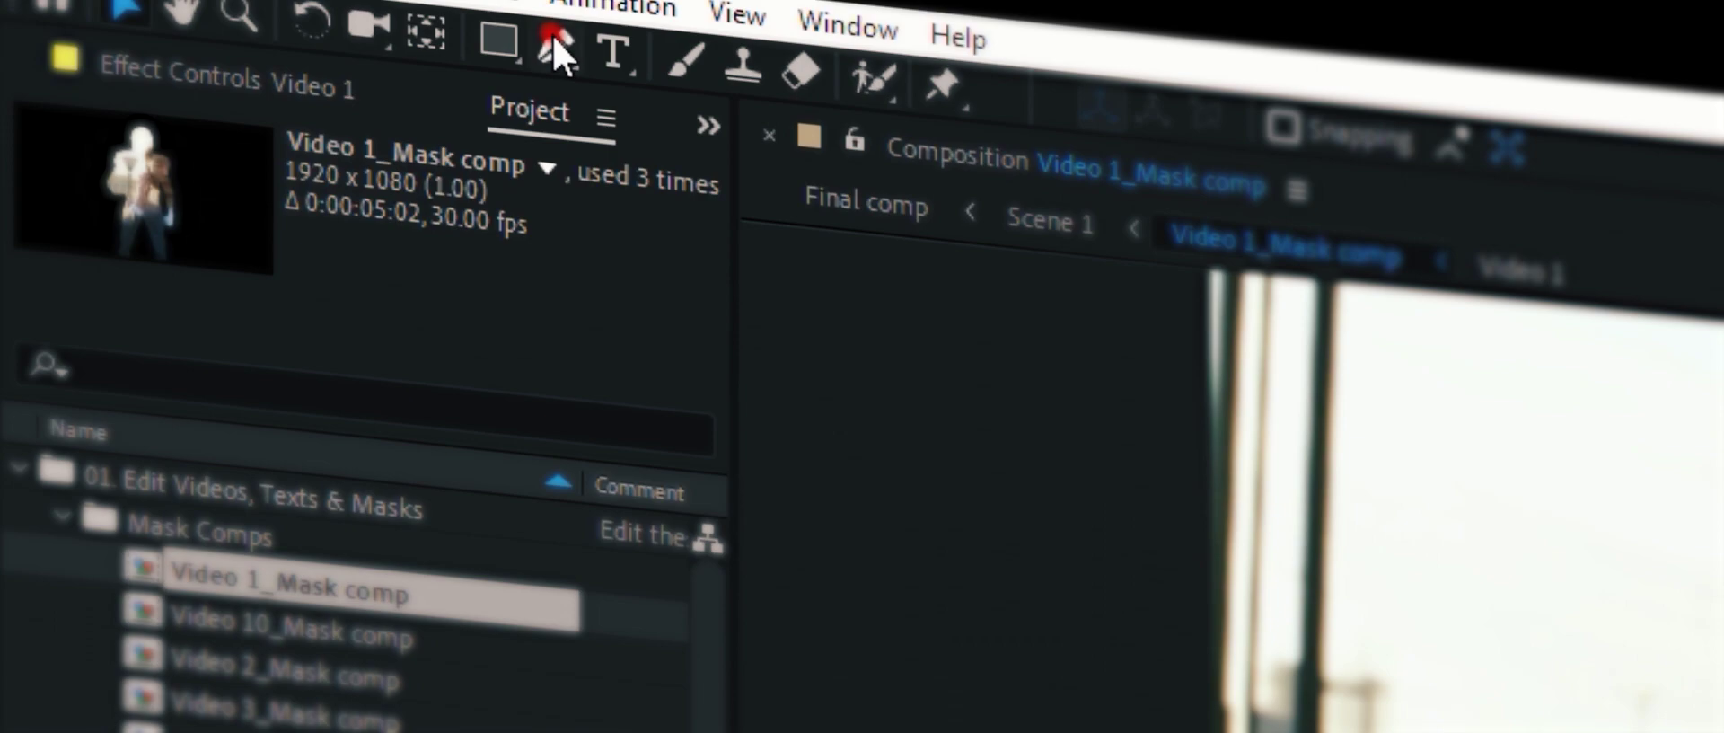
Step: With the Pen tool, start a new mask at the head and trace the right side and frame bottom
left_click(555, 54)
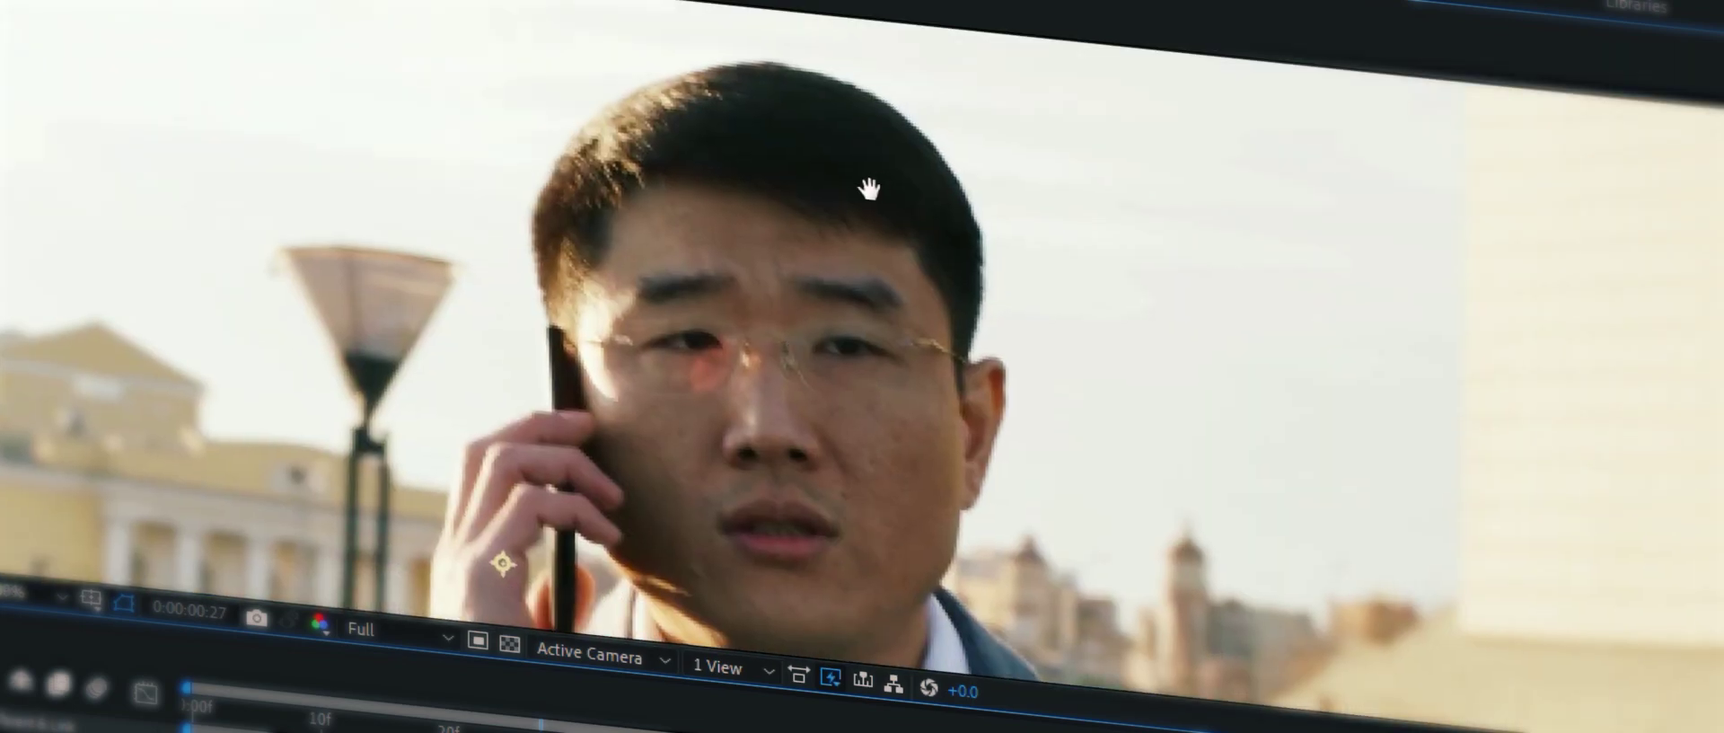
left_click(873, 180)
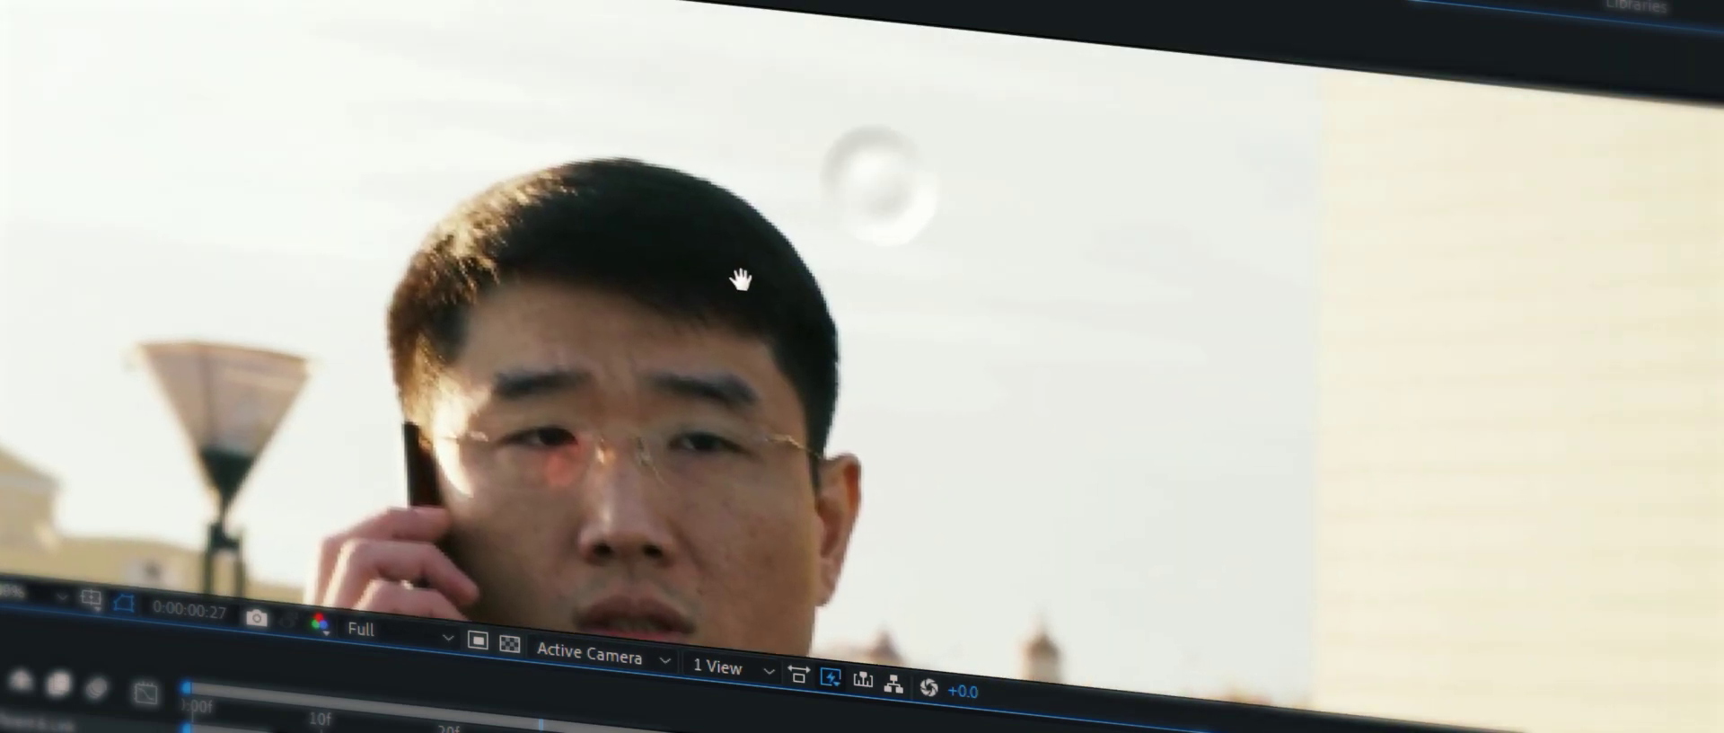
left_click(794, 262)
left_click(831, 323)
left_click(824, 449)
left_click(853, 336)
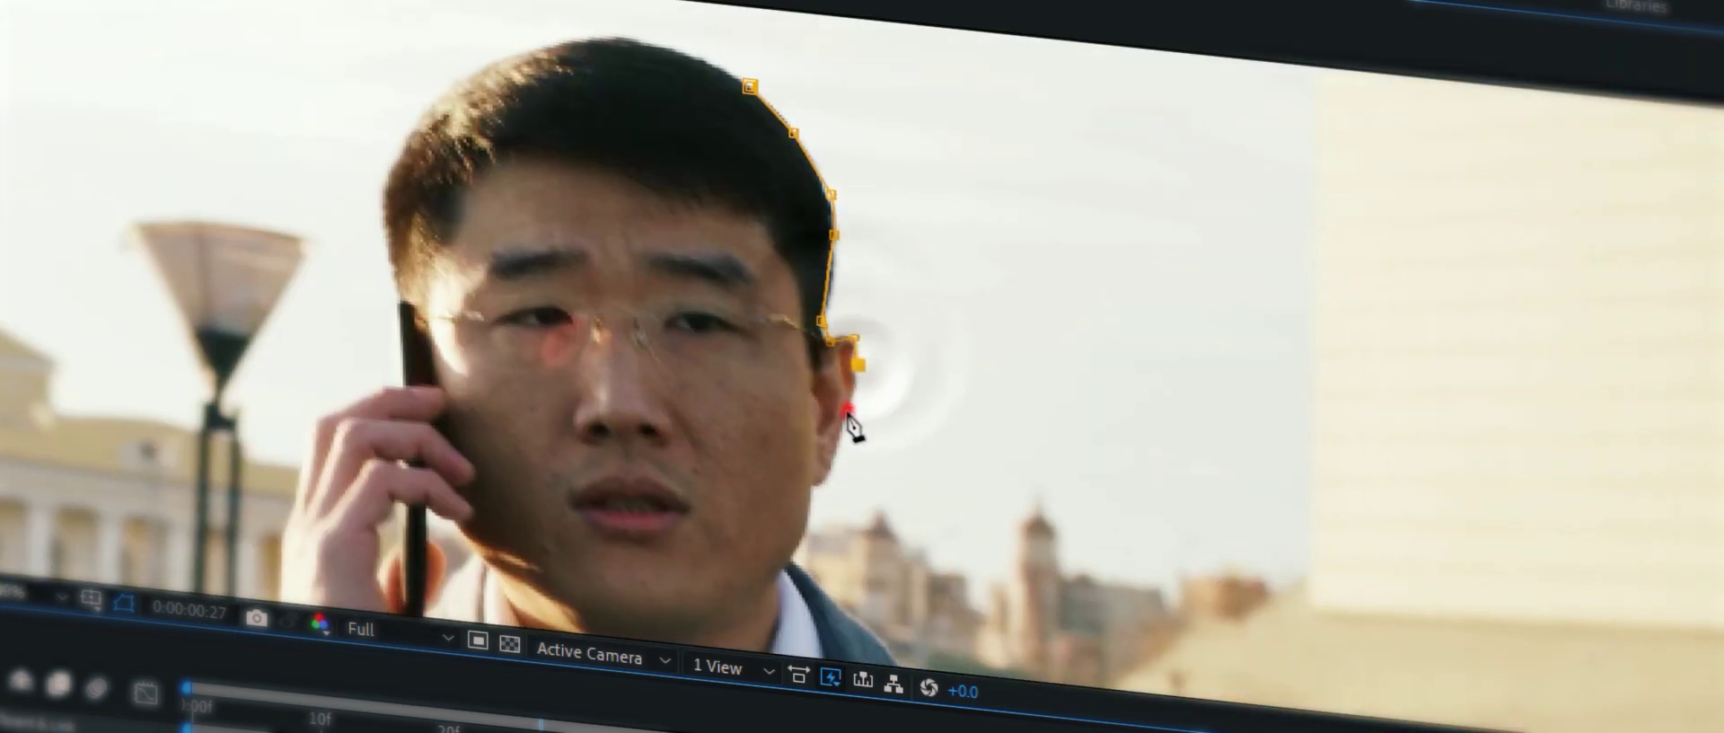
left_click(837, 437)
left_click(819, 485)
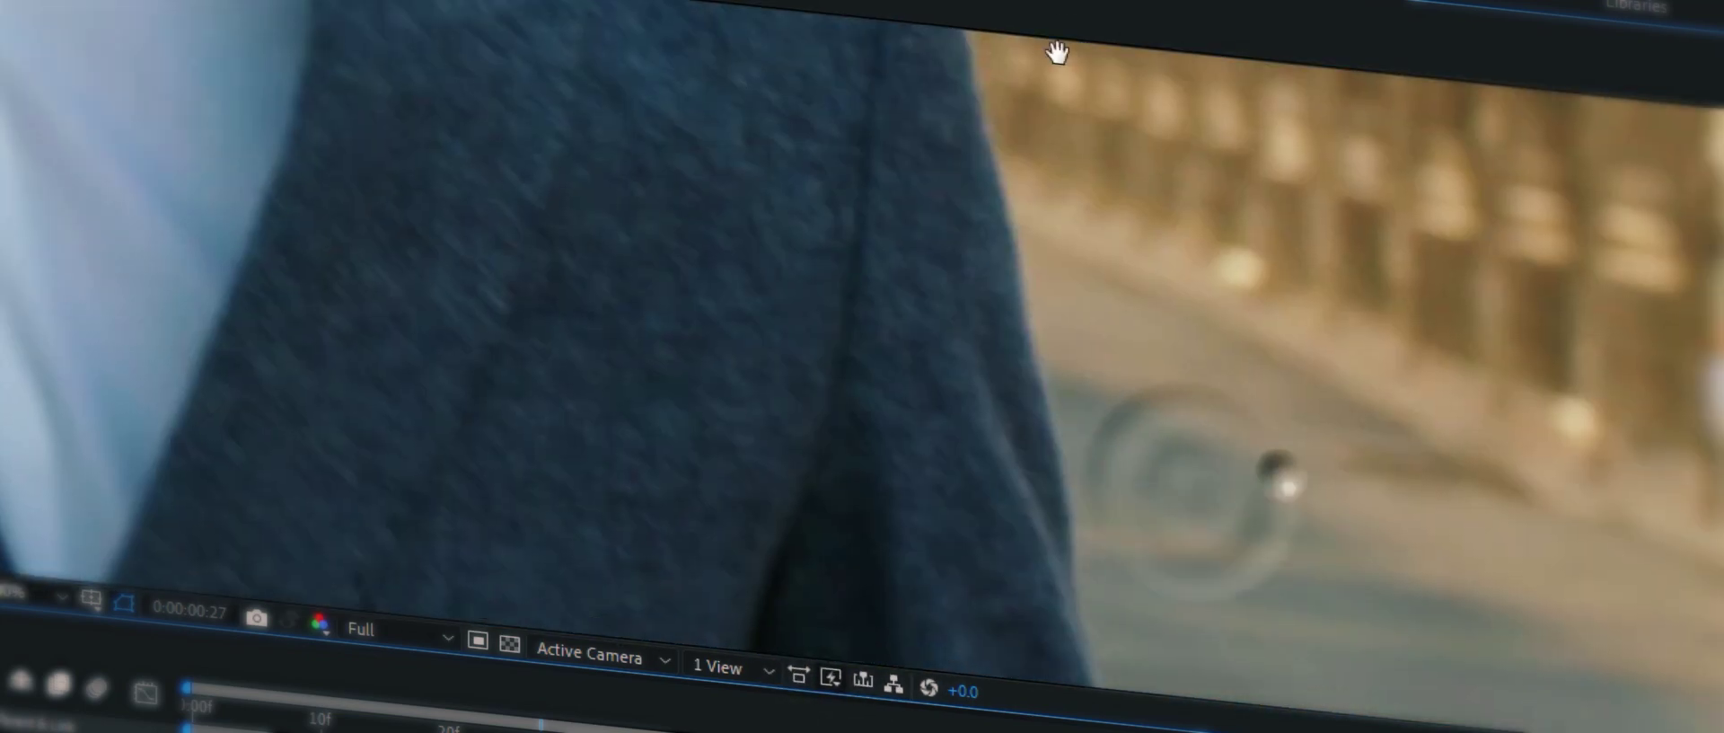
left_click(955, 308)
left_click(1020, 596)
left_click(1162, 527)
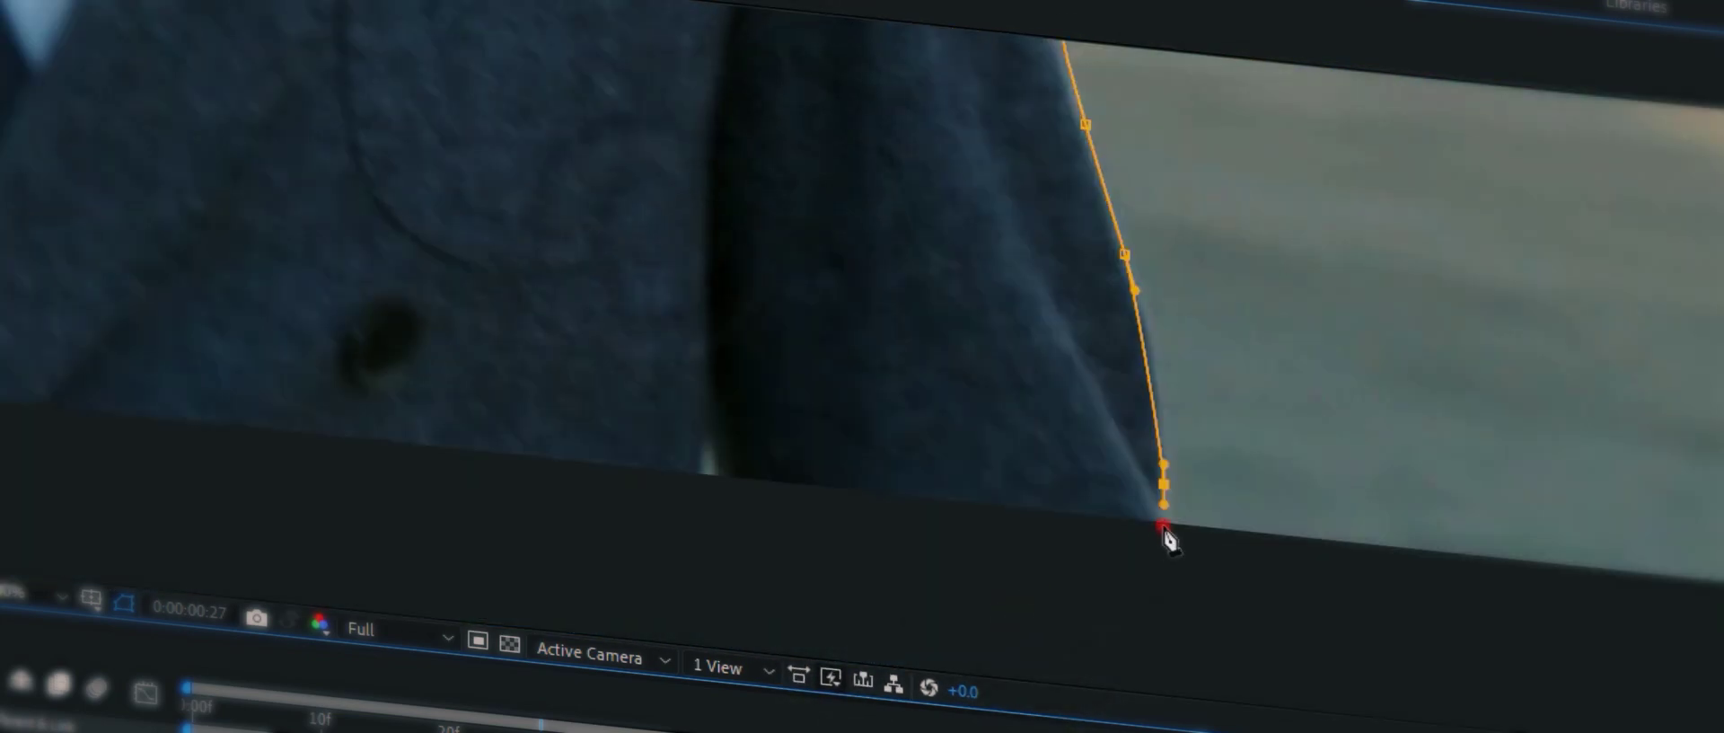
left_click(876, 516)
left_click(981, 483)
left_click(931, 130)
left_click(886, 178)
left_click(851, 312)
left_click(698, 444)
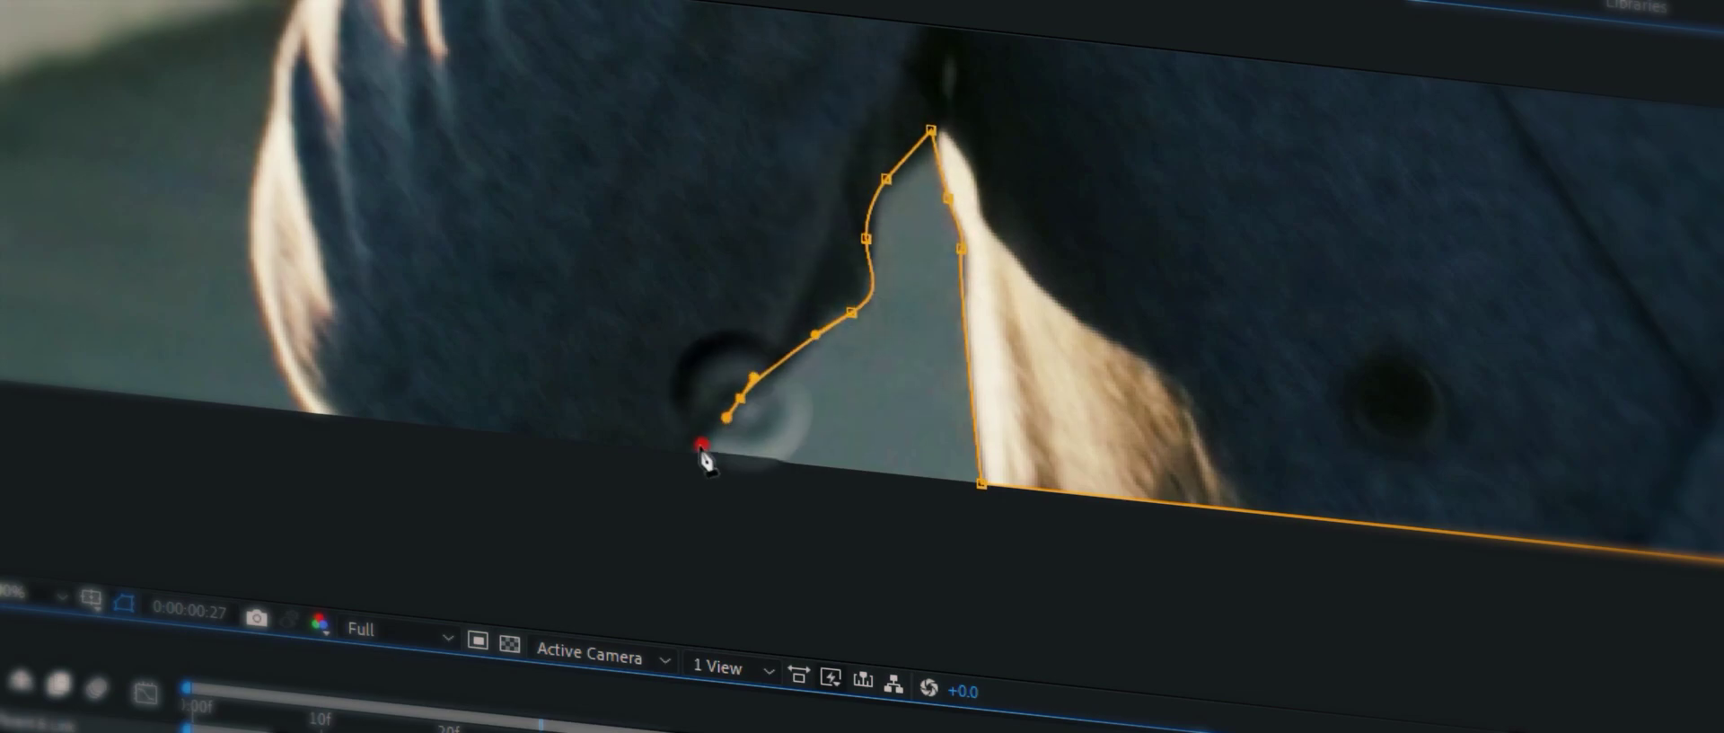
Step: Continue the mask up the left jacket, sleeve, hand and hair, closing it around the man
left_click(311, 415)
left_click(274, 341)
left_click(293, 281)
left_click(339, 370)
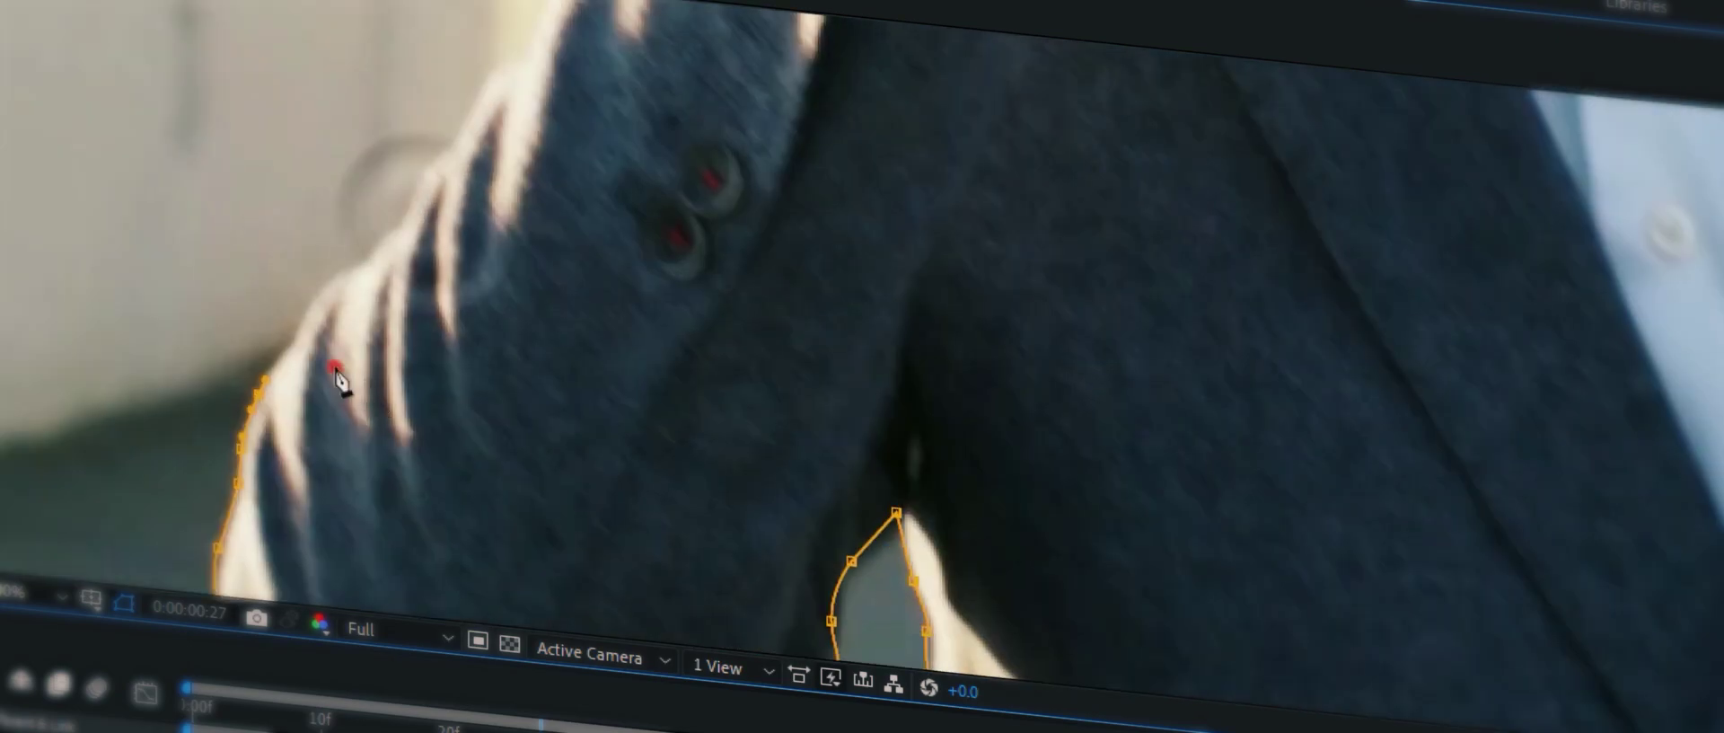
left_click(397, 377)
left_click(412, 393)
left_click(481, 301)
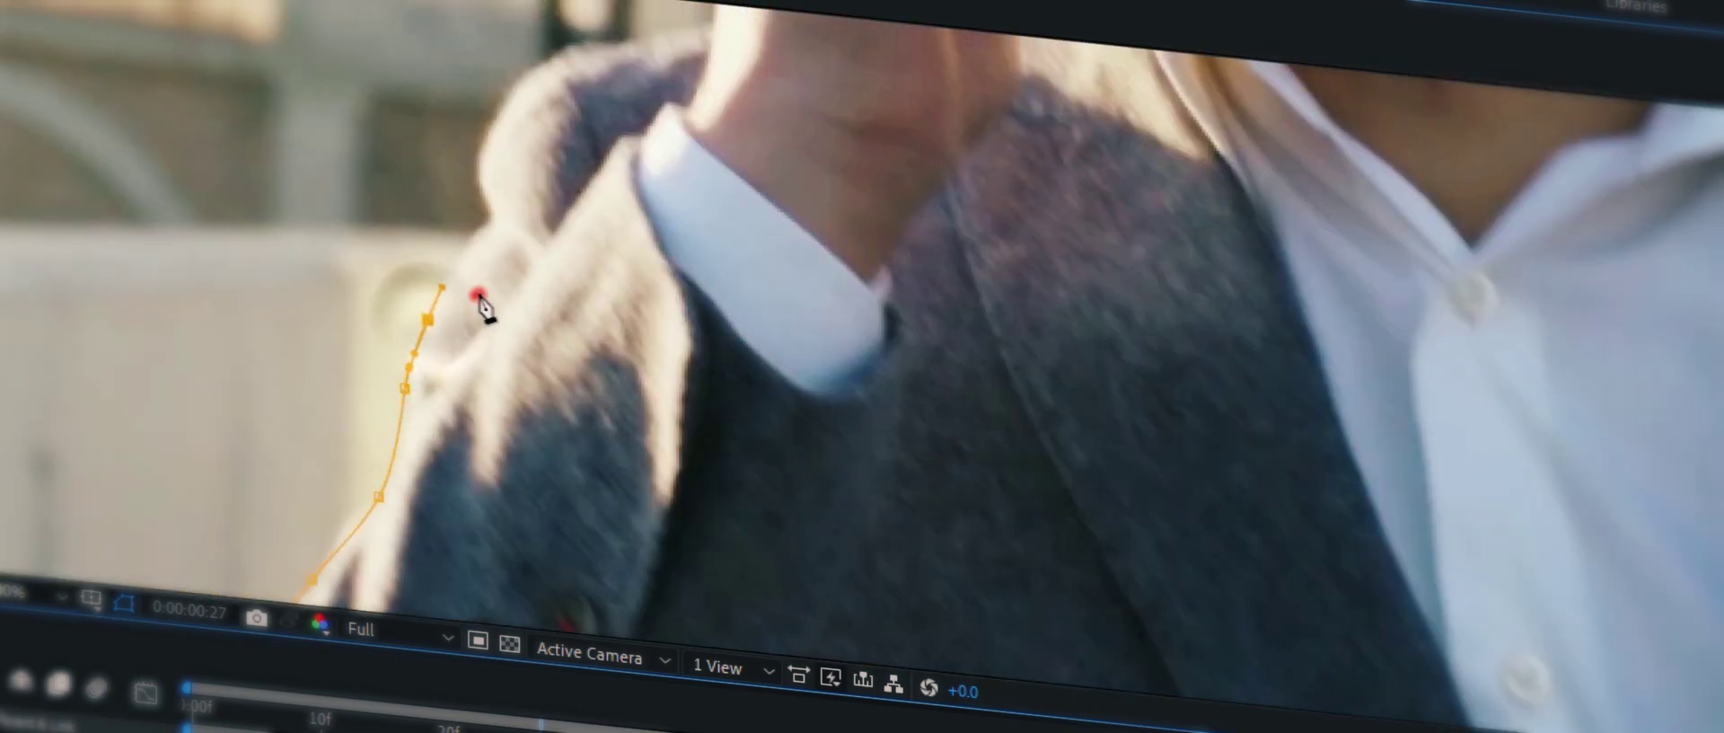
left_click(550, 269)
left_click(739, 570)
left_click(750, 292)
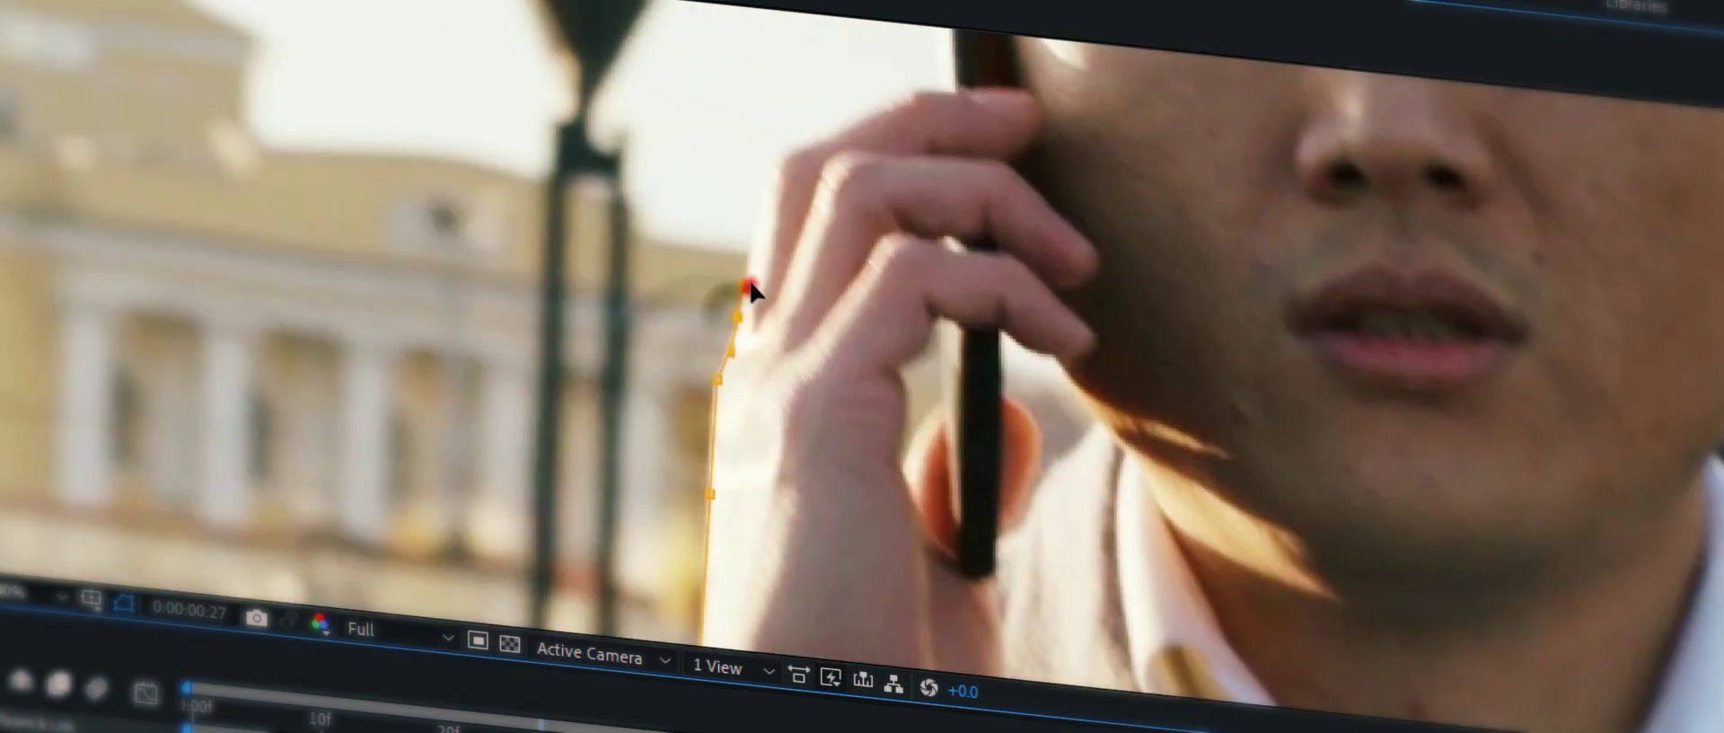
left_click(855, 301)
left_click(866, 404)
left_click(896, 272)
left_click(716, 218)
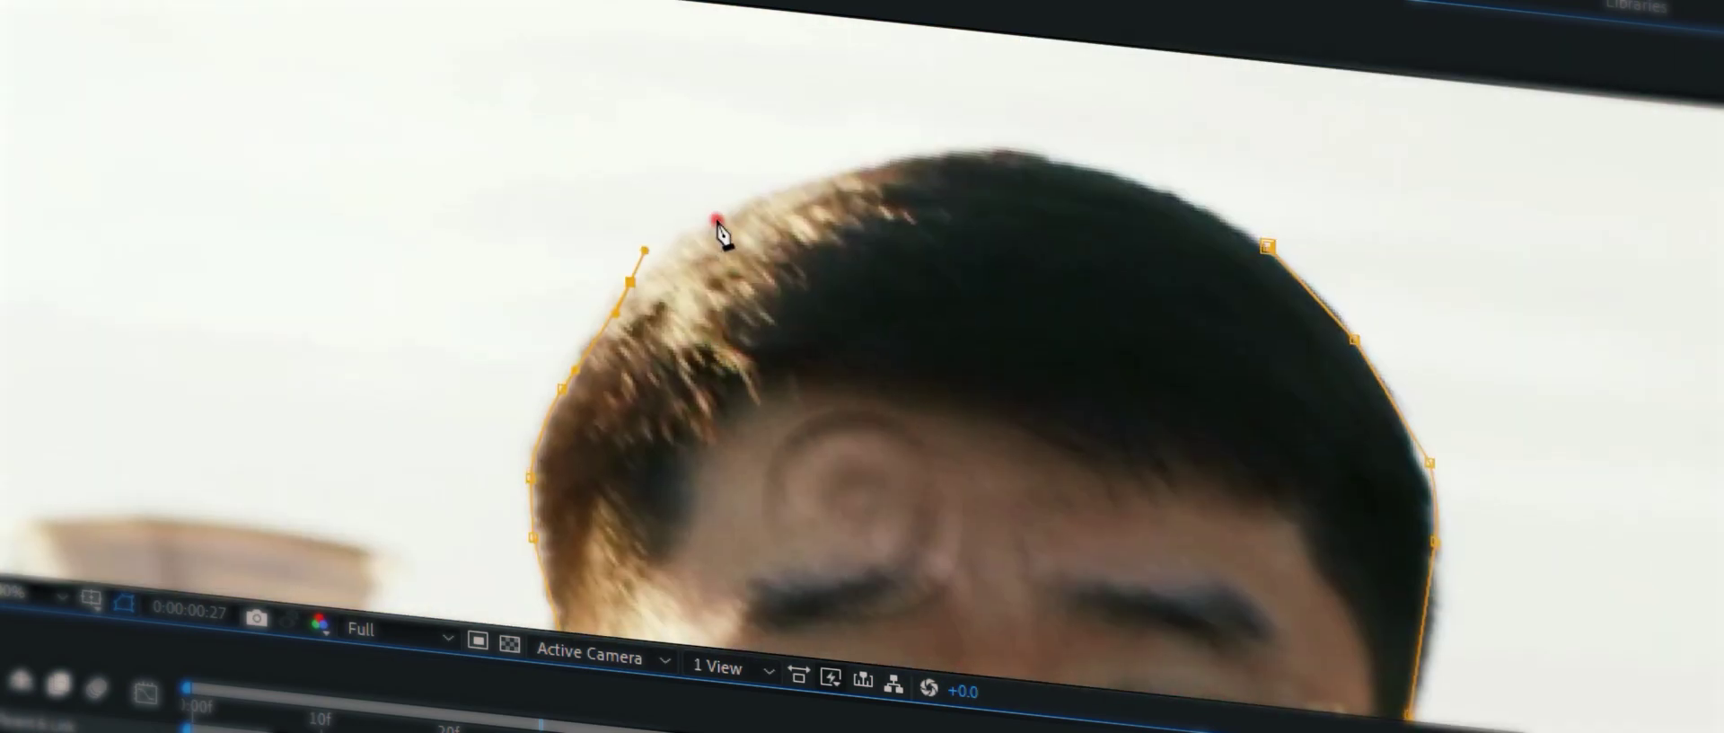
left_click(904, 167)
left_click(1081, 164)
left_click(1193, 208)
left_click(1267, 245)
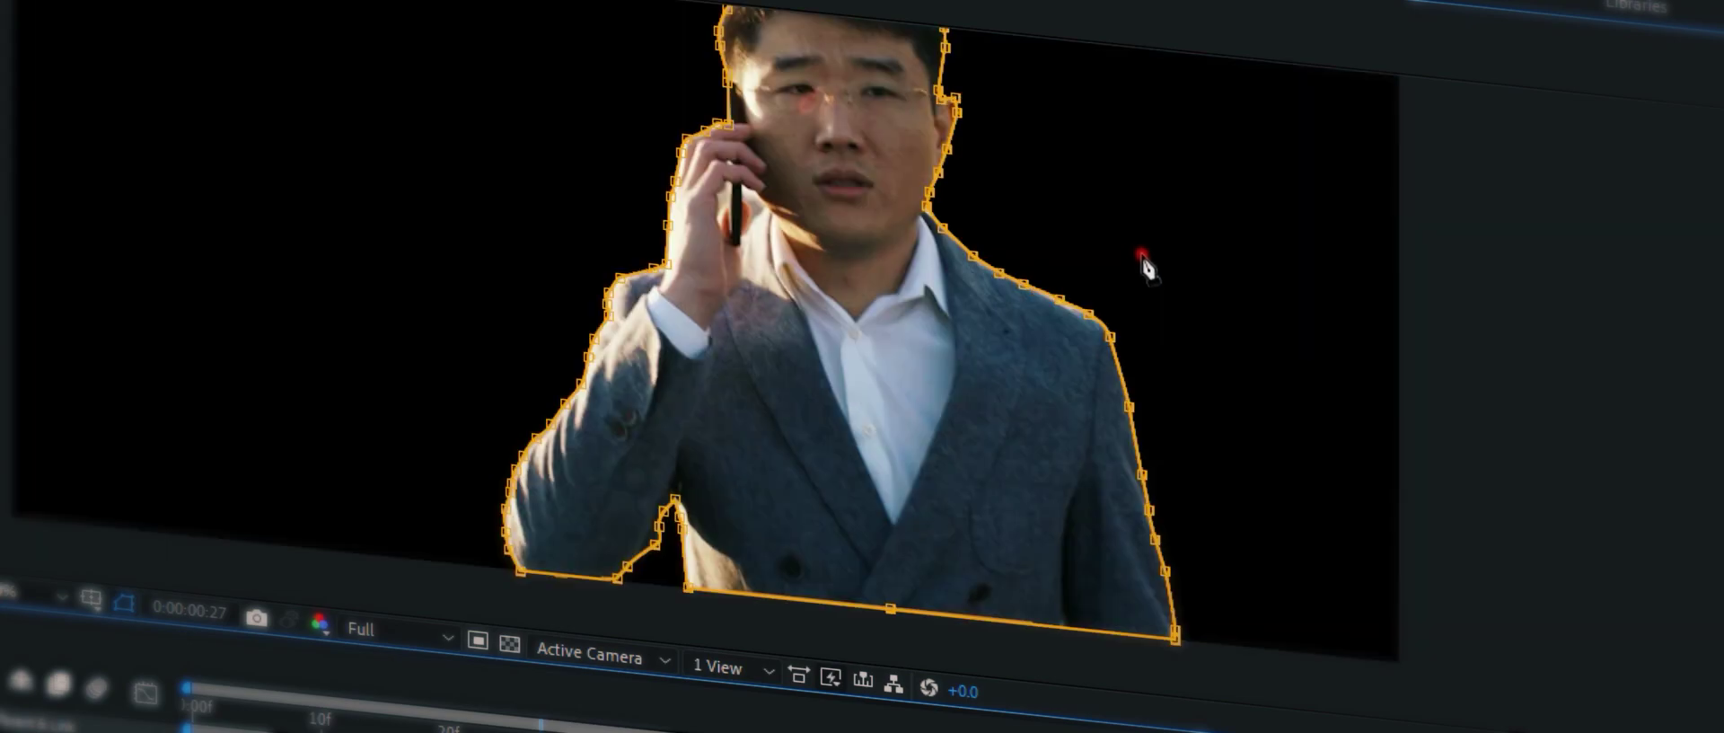
left_click_drag(1148, 269, 1218, 337)
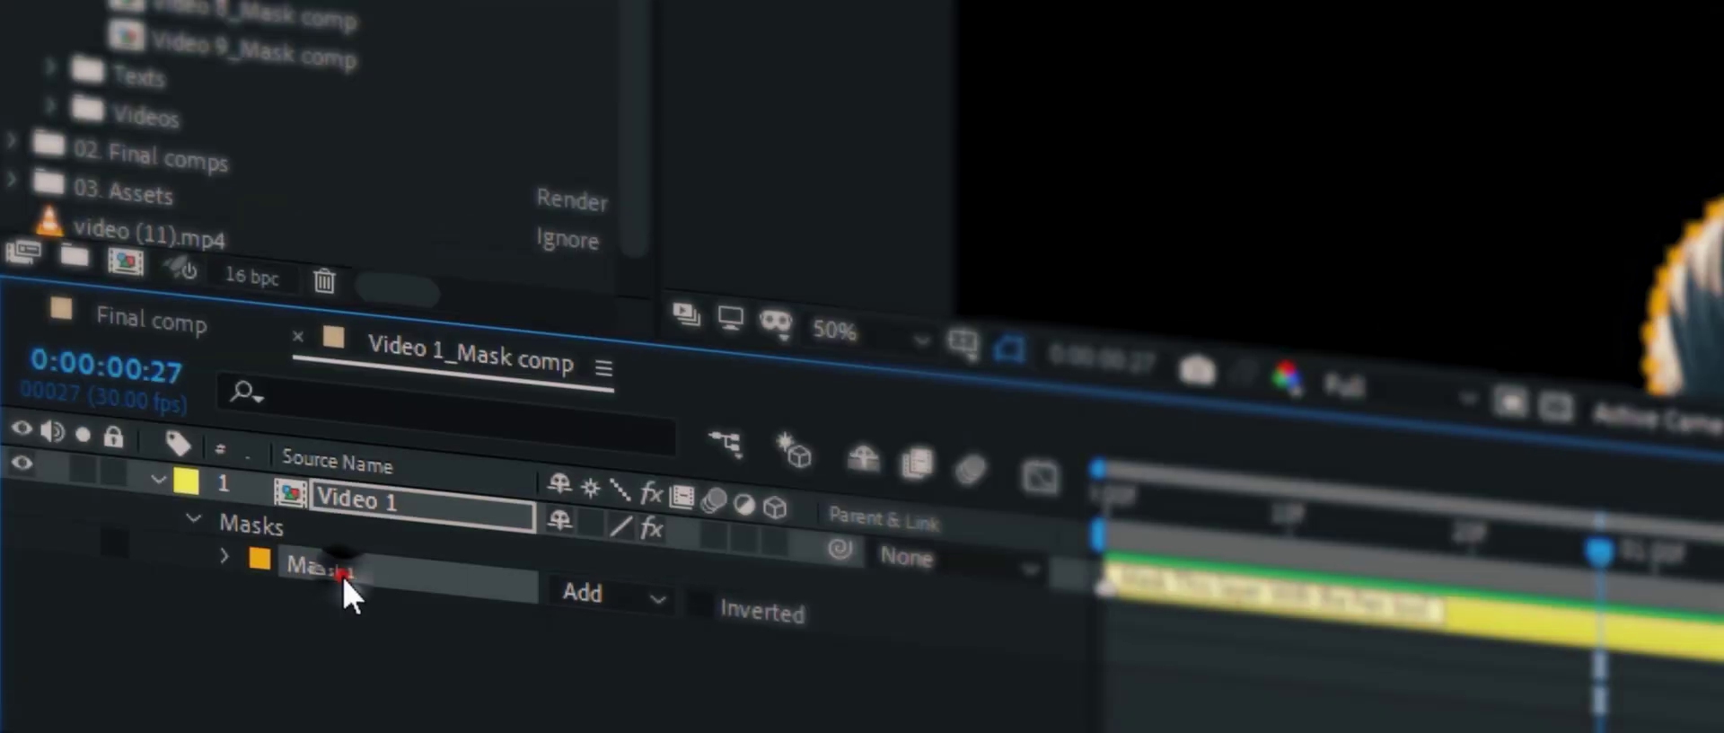
Step: Set Mask 1's Feather to 2 px and Expansion to -2 px, then close Video 1_Mask comp
left_click(343, 575)
left_click(226, 560)
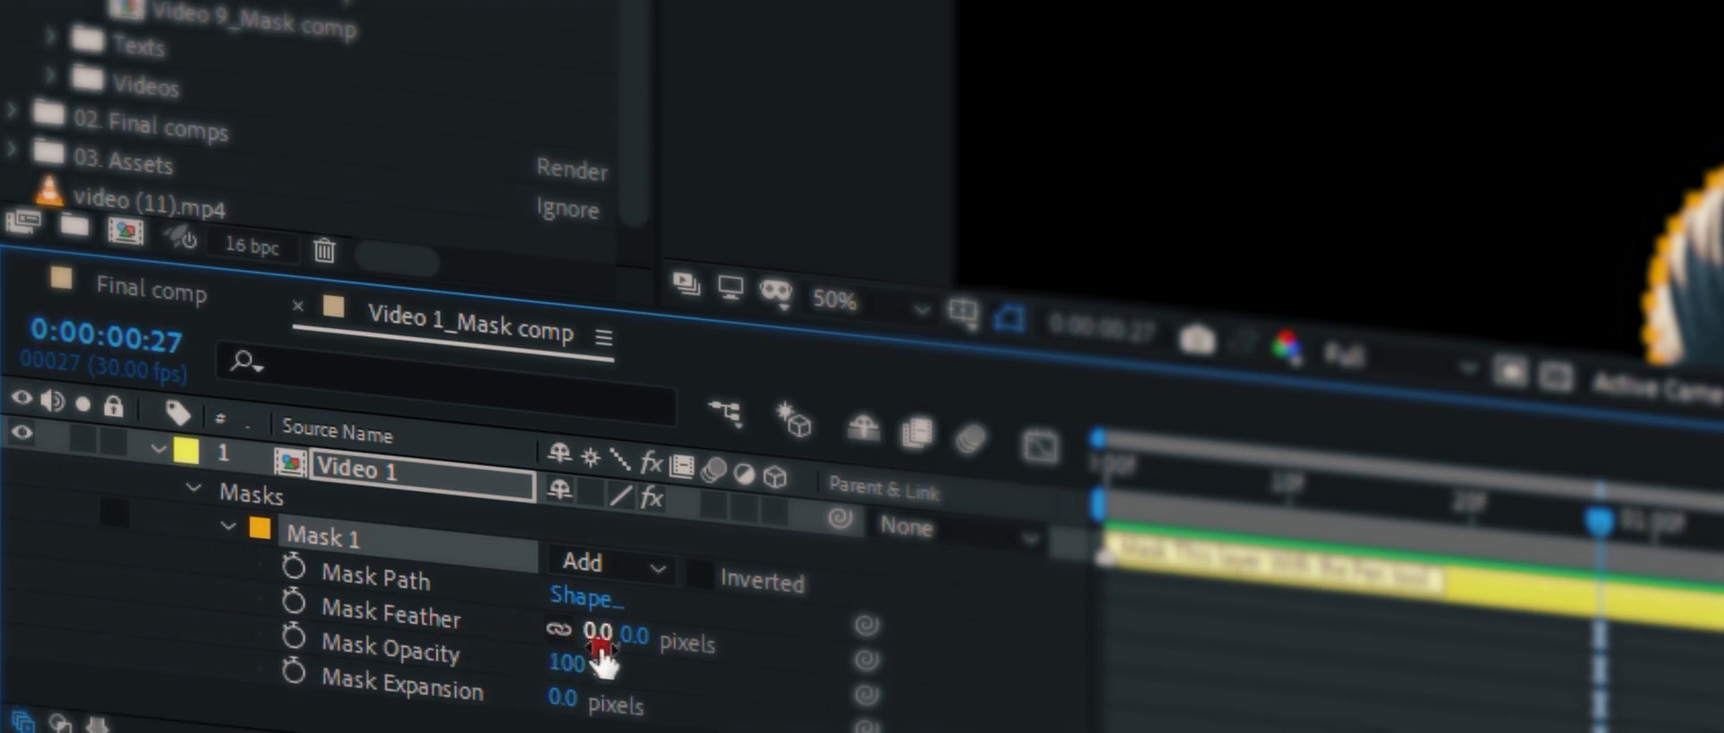
left_click(596, 644)
type("2")
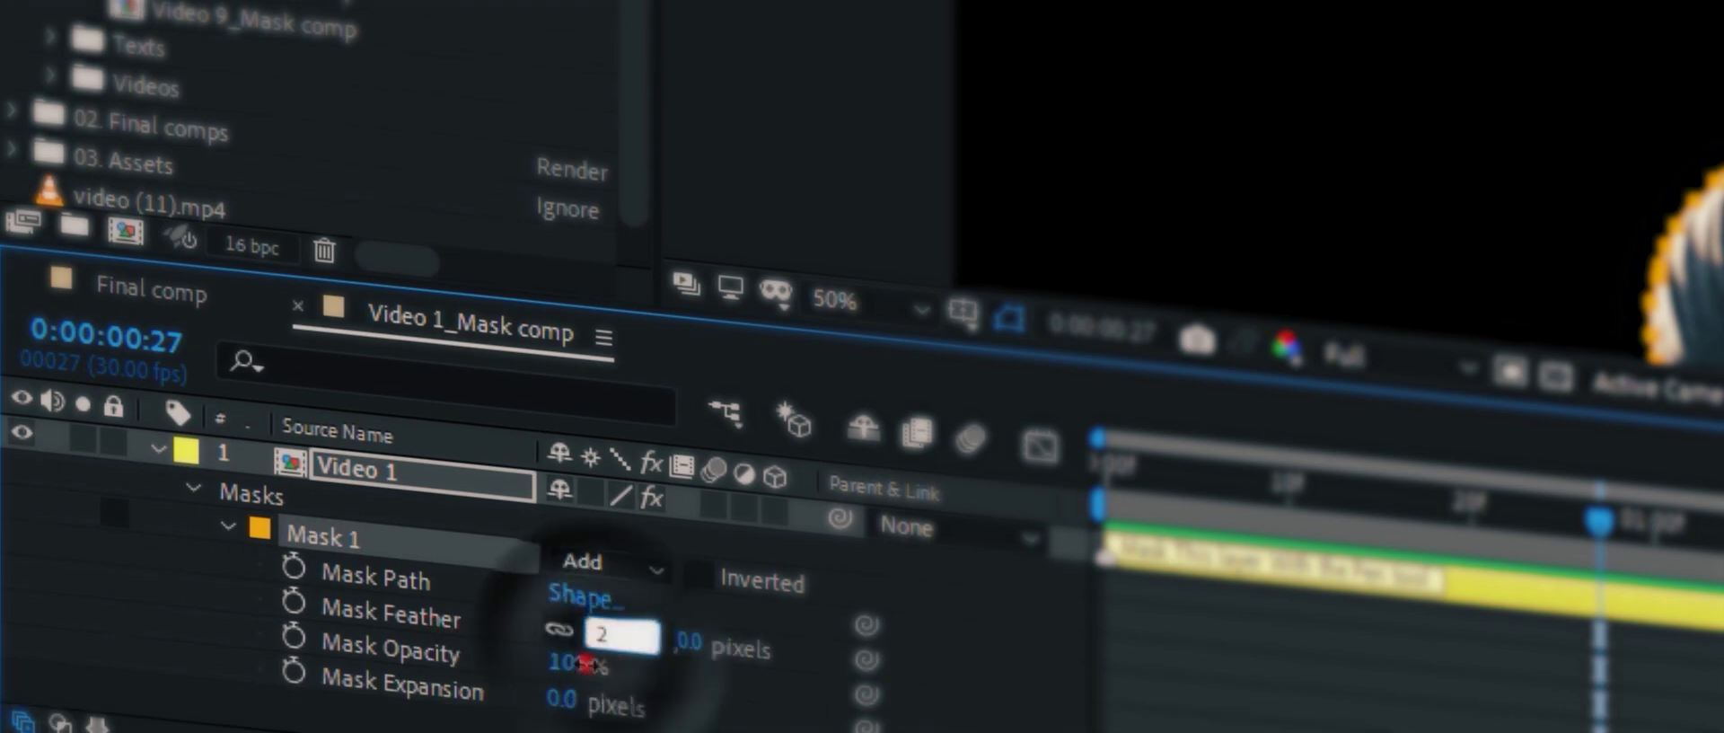
left_click(562, 698)
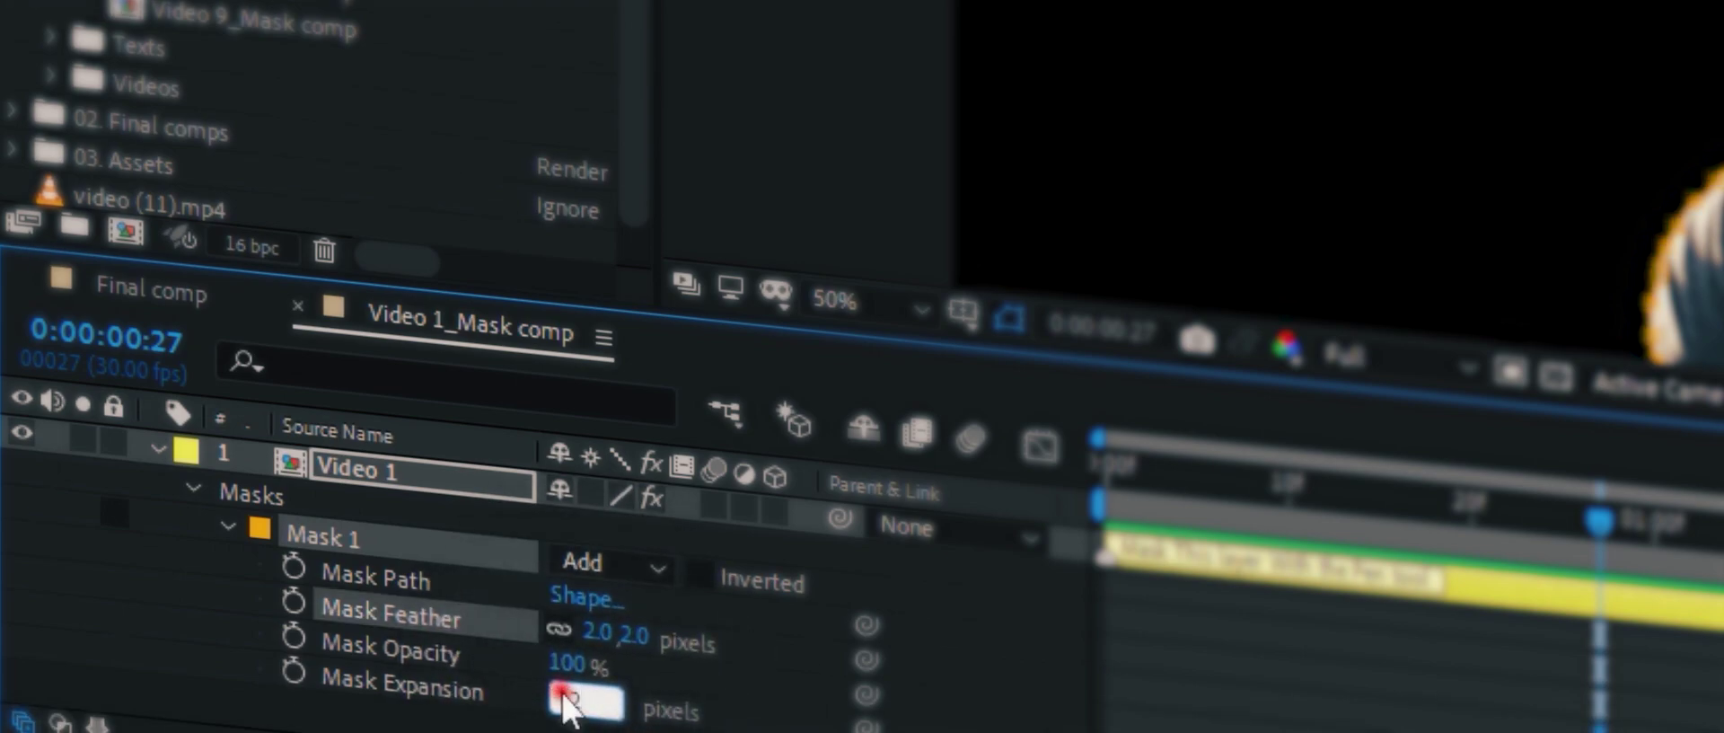
left_click(337, 359)
left_click(297, 306)
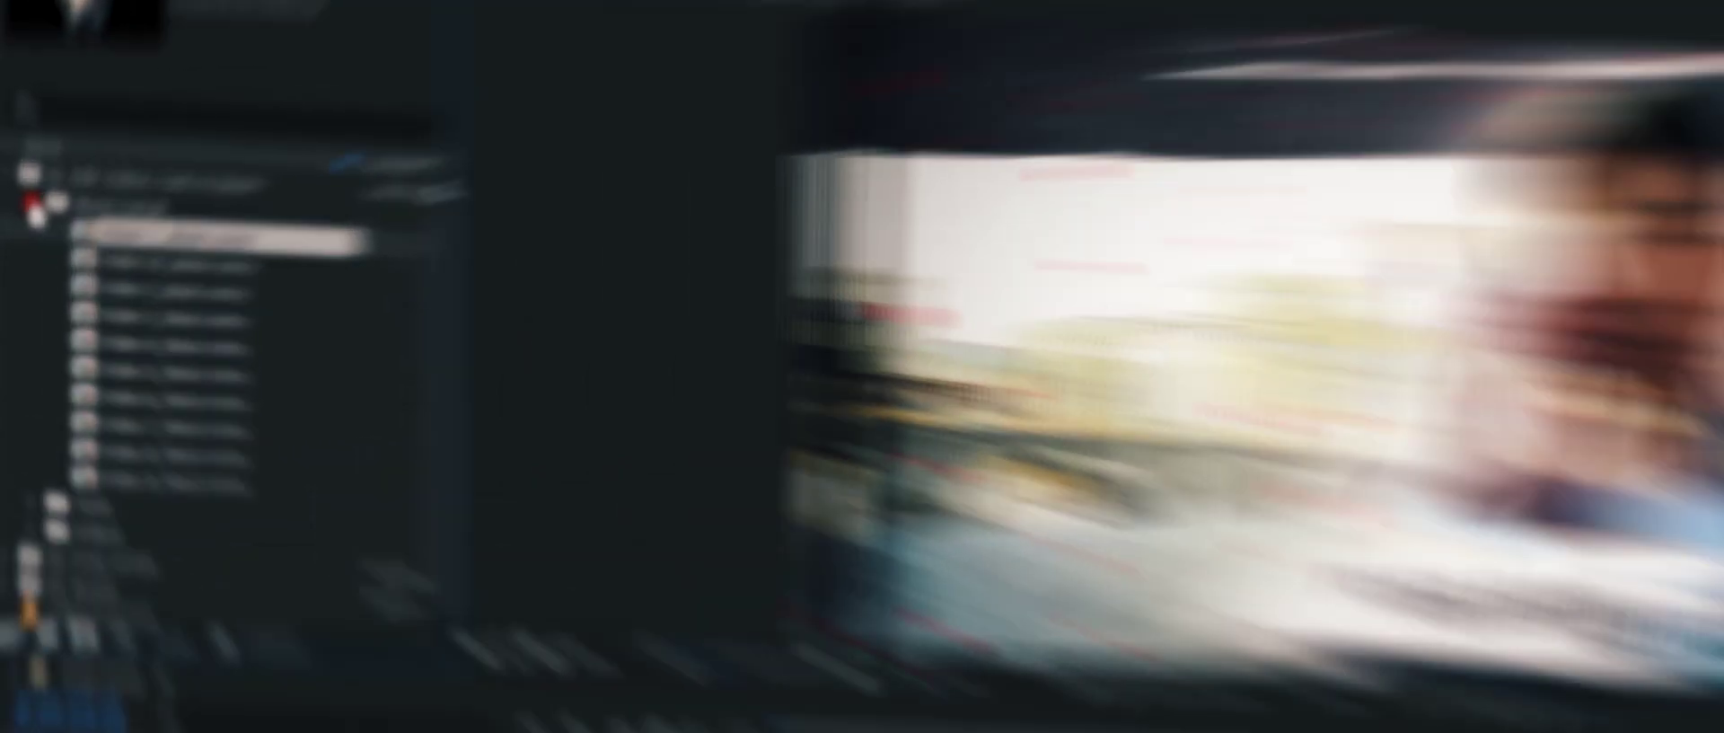
Step: Open the Text 1 comp from the Texts folder and start editing the Freeze Frame layer
left_click(27, 233)
left_click(27, 248)
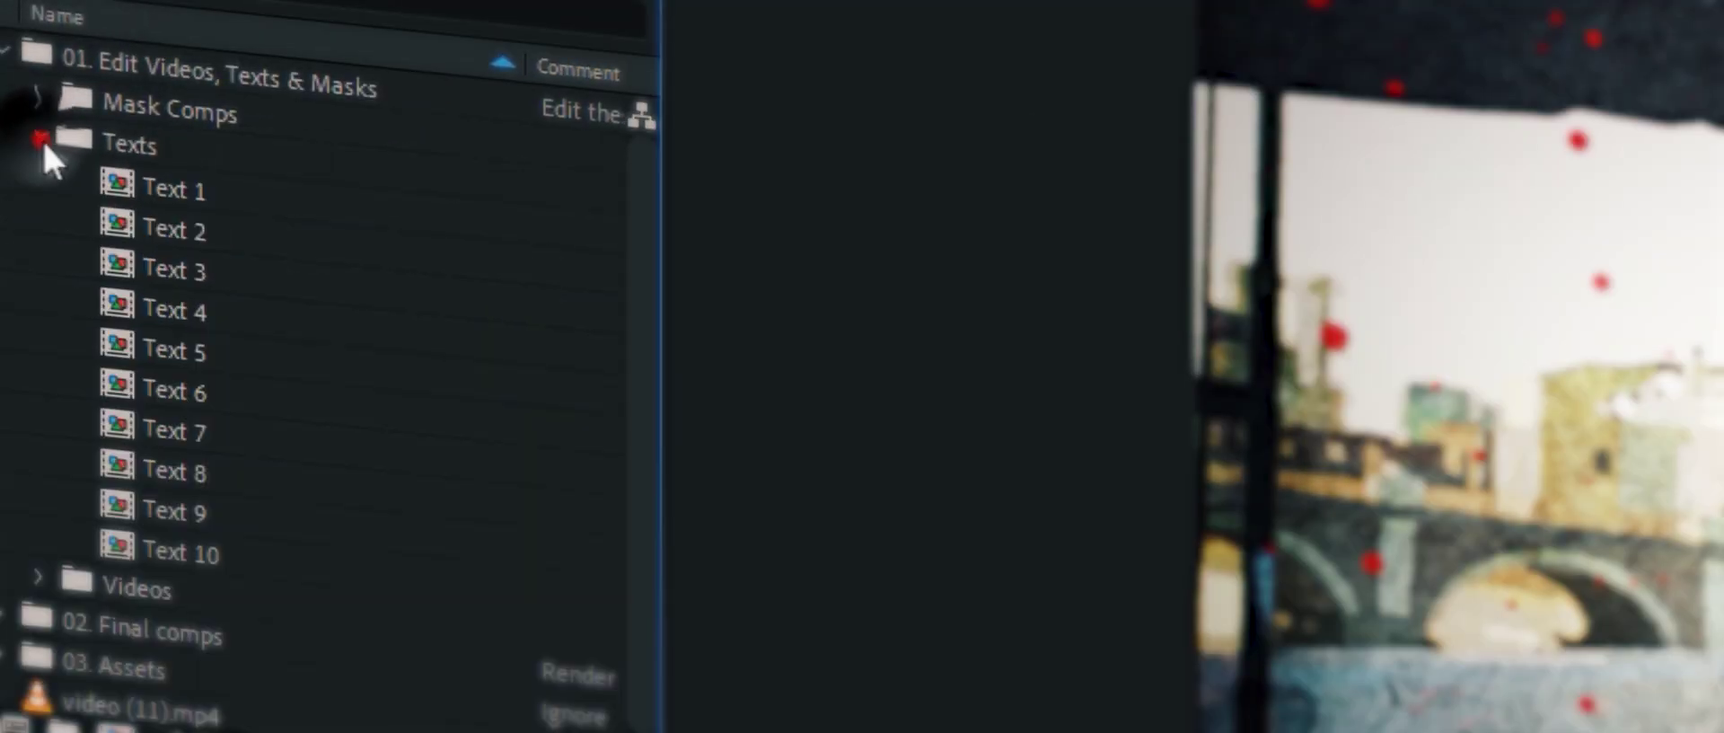
left_click(131, 180)
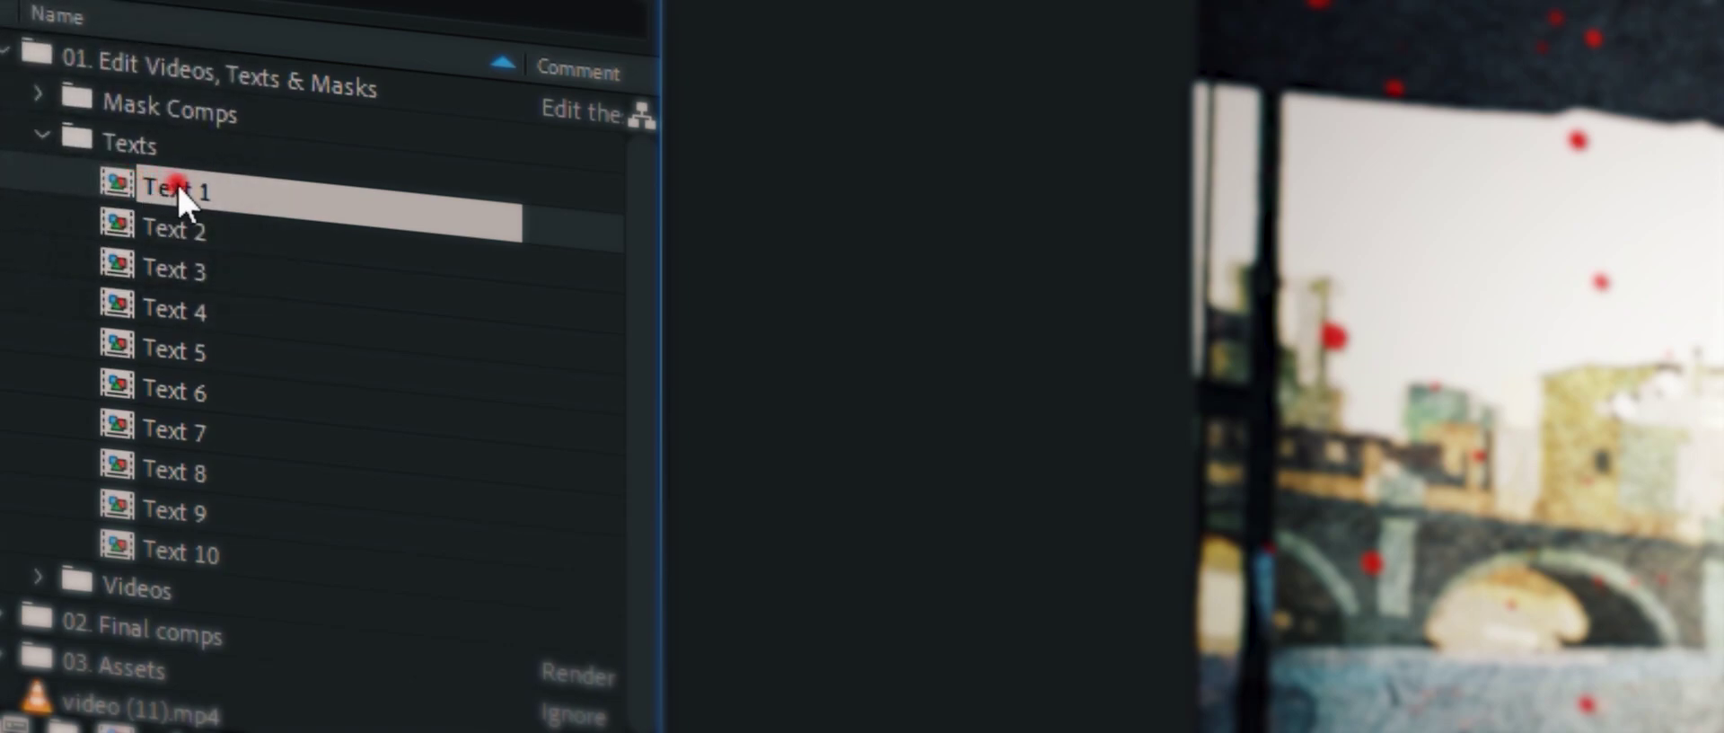
double_click(177, 185)
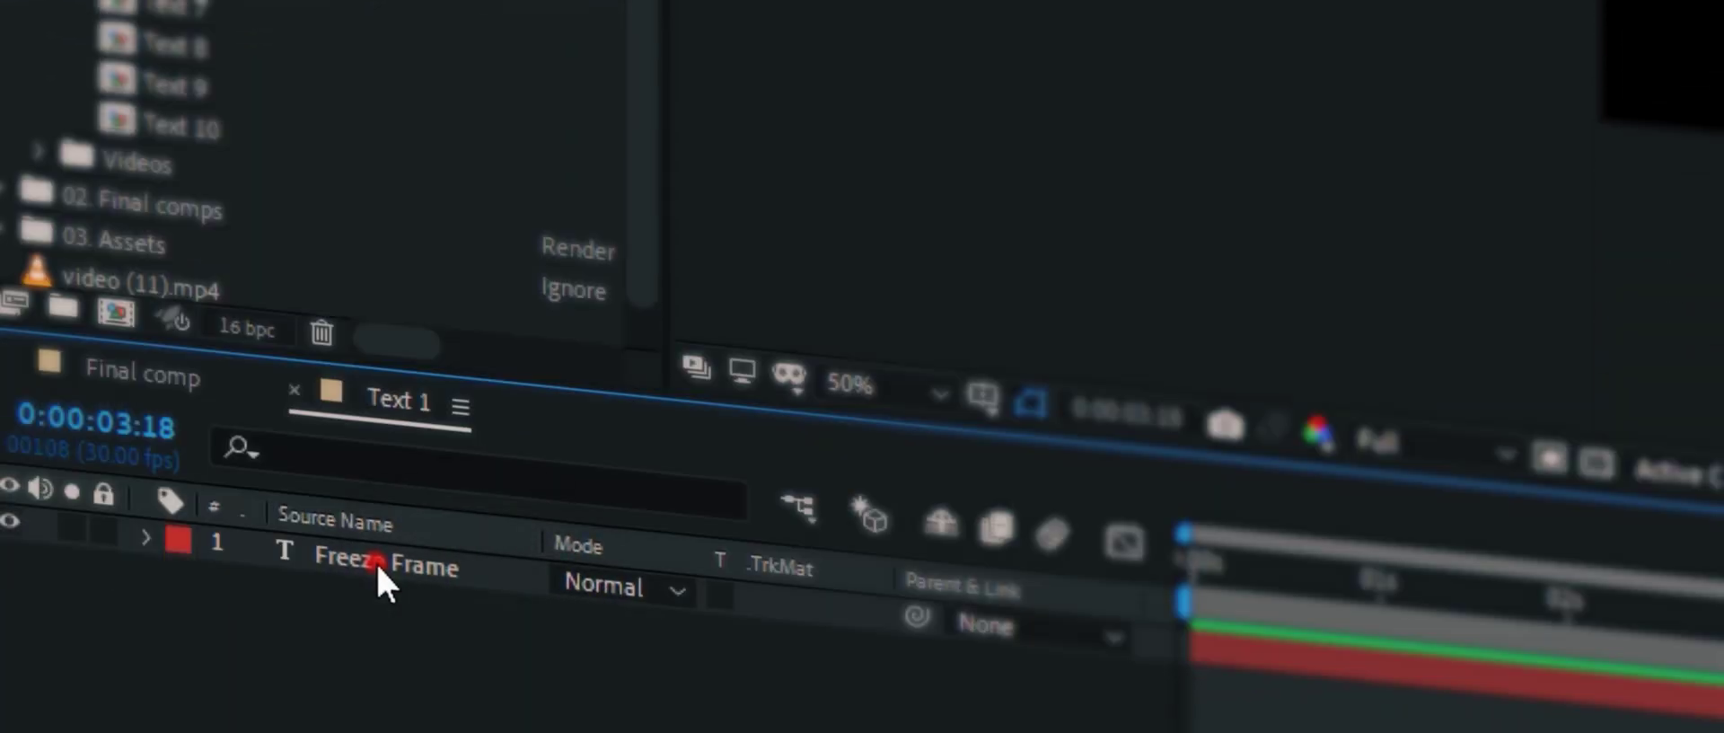
left_click(375, 563)
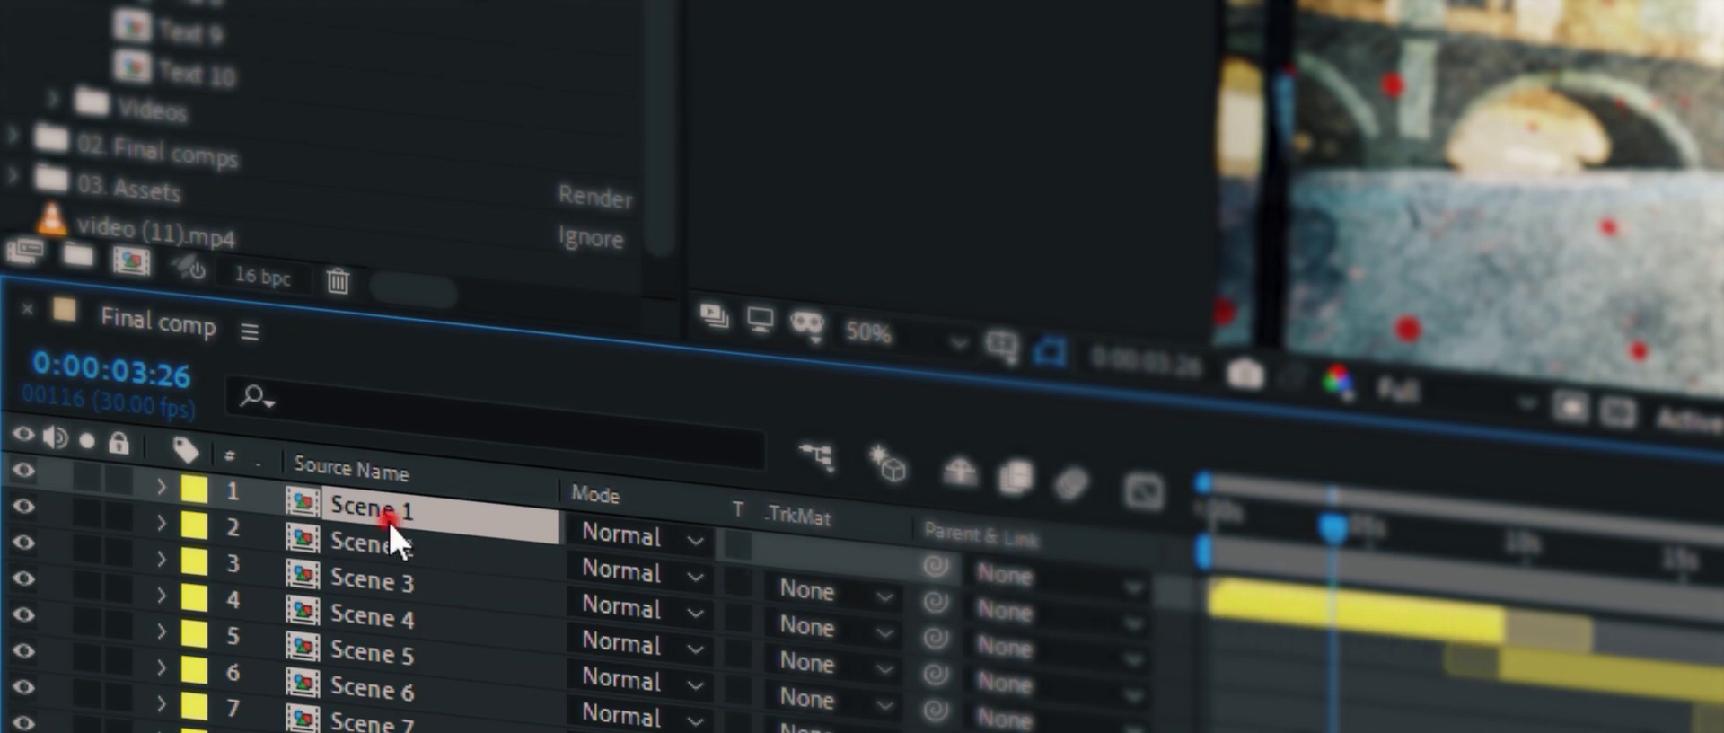
Step: Open Scene 1 from Final comp and select its Control Layer to show Cut out, Back Image and Text & Shape effects
double_click(388, 518)
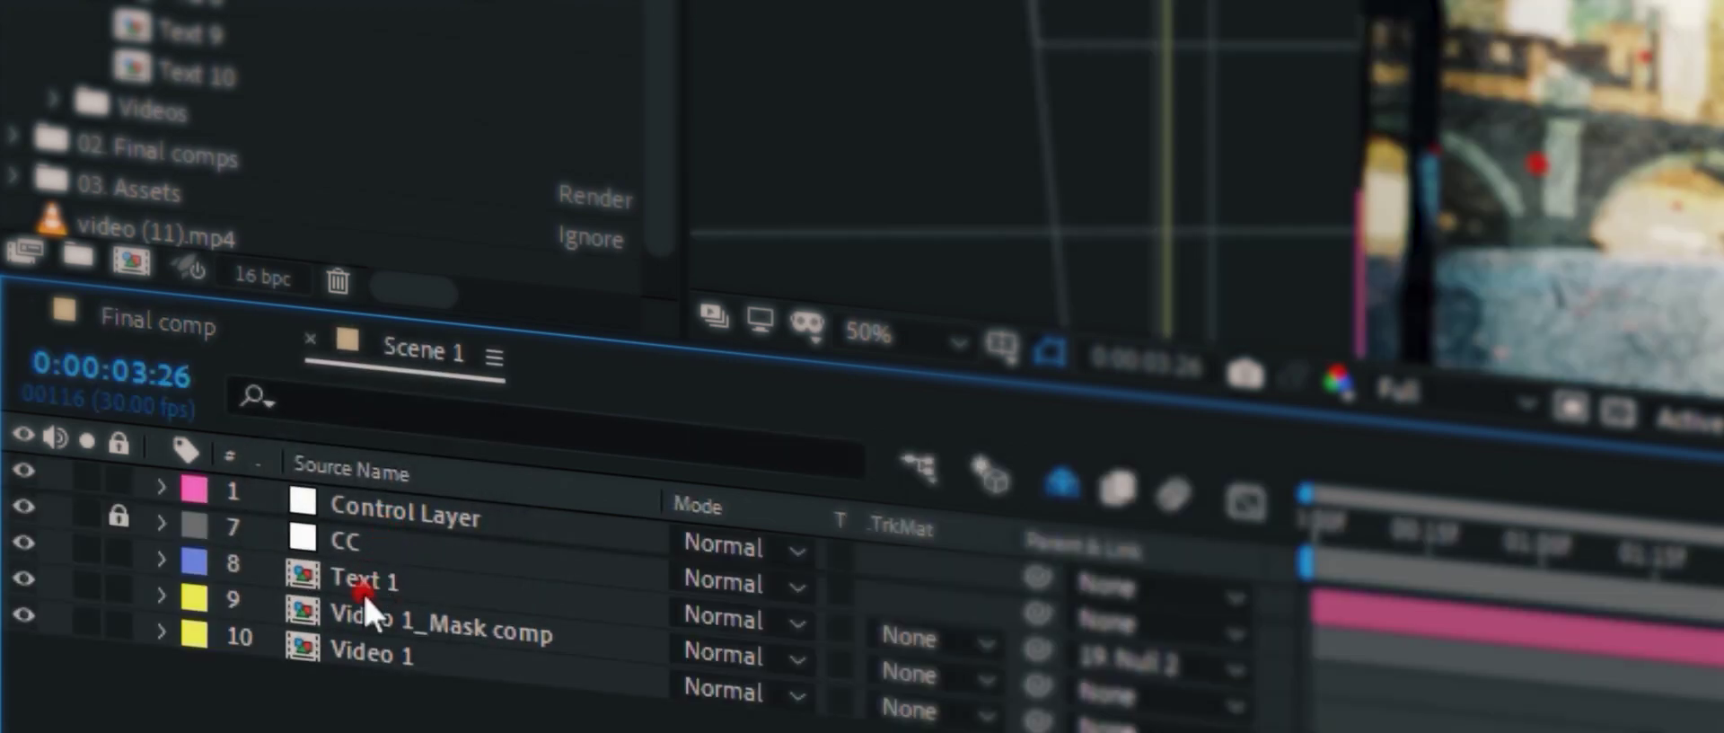
left_click(363, 628)
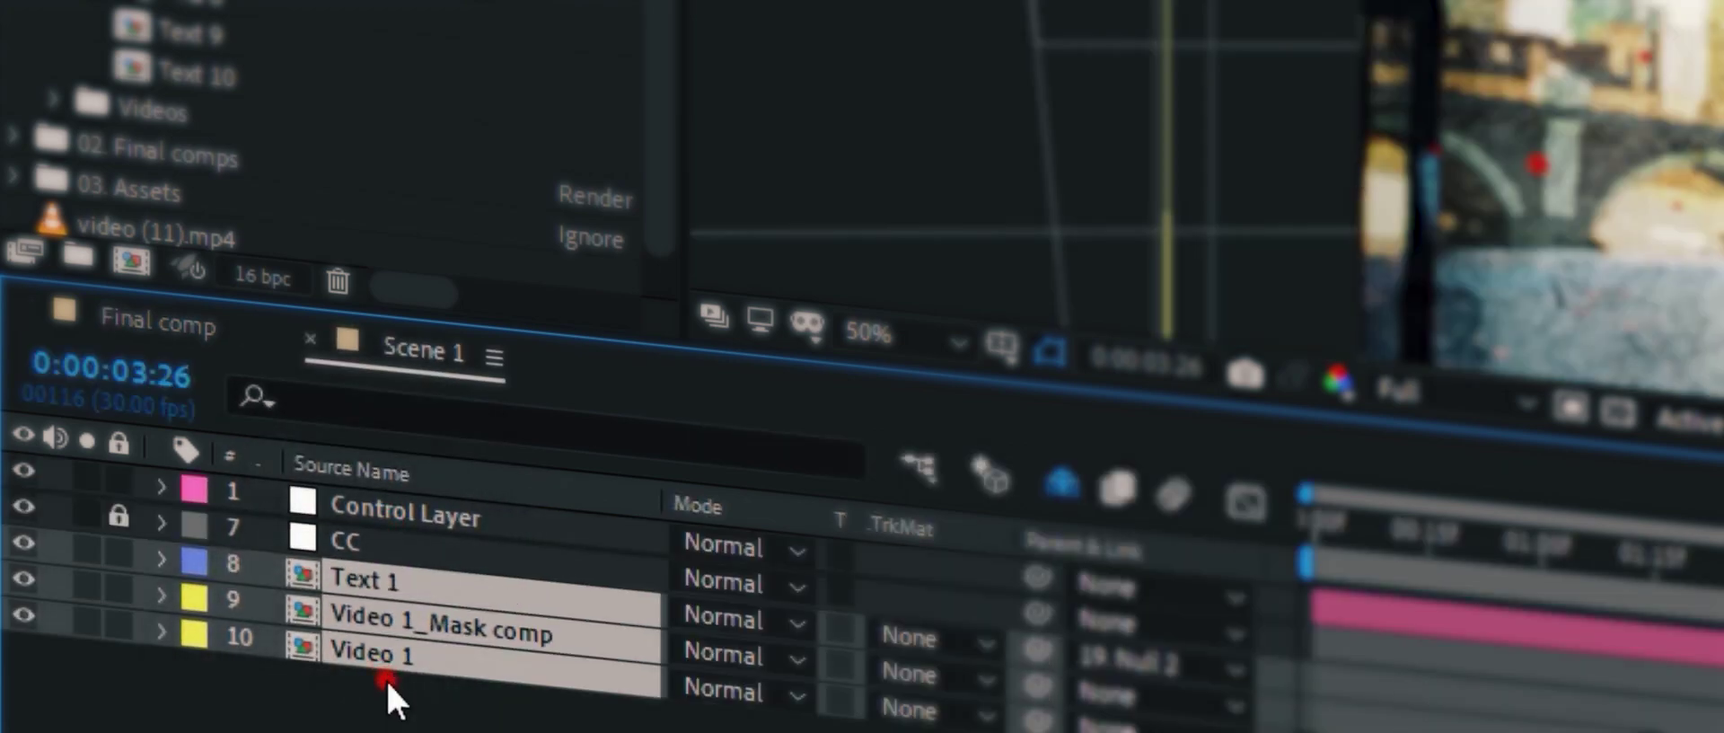
mouse_move(363, 629)
left_mouse_down()
mouse_move(342, 653)
mouse_move(422, 515)
left_mouse_up()
left_click(422, 515)
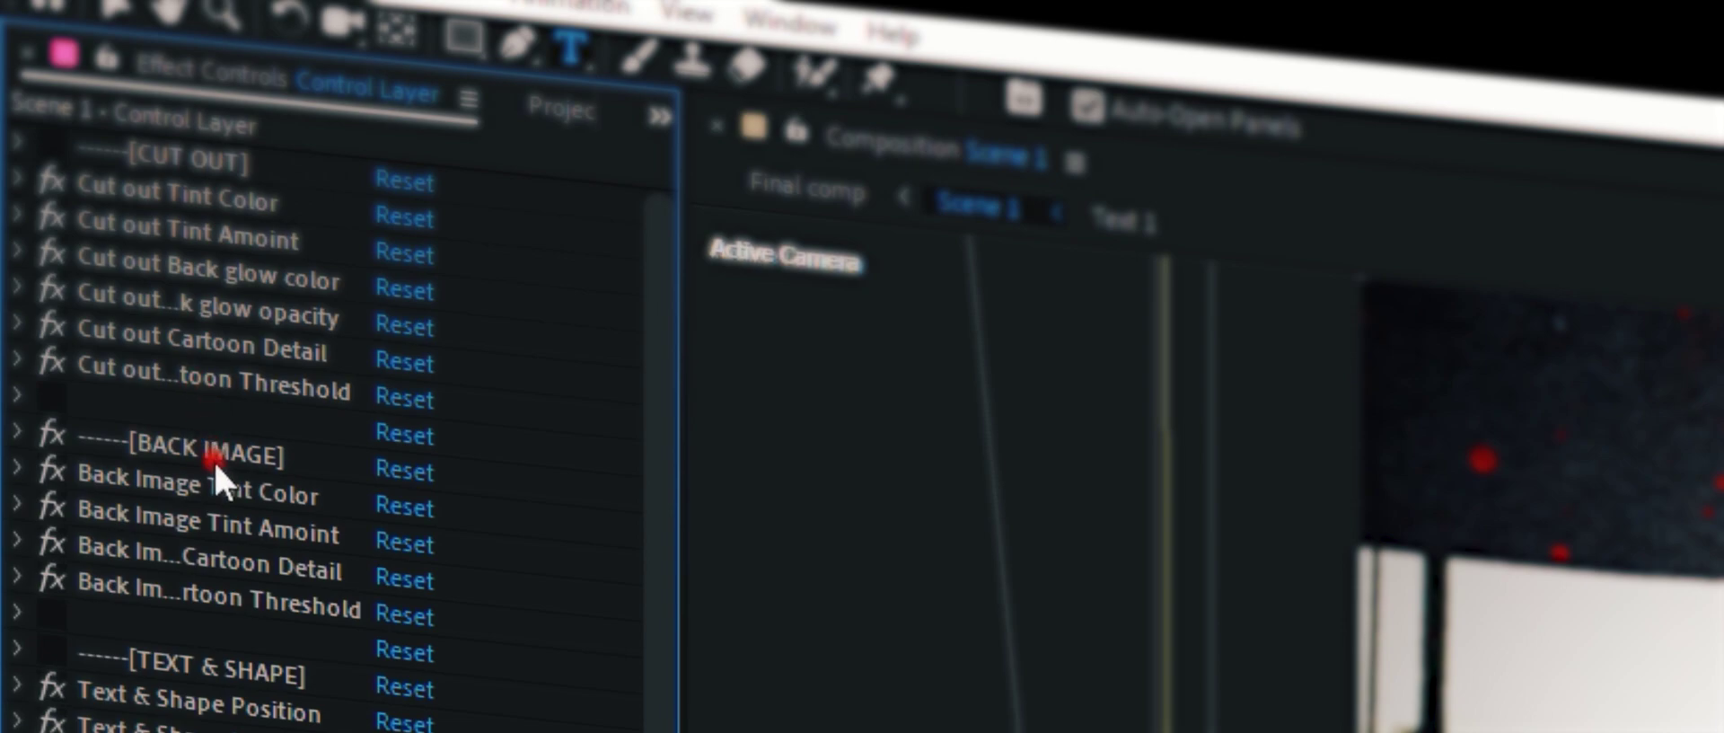
Step: Set the Text & Shape Scale slider to 92.80
scroll(218, 482, "down", 4)
scroll(218, 482, "down", 4)
scroll(218, 482, "down", 2)
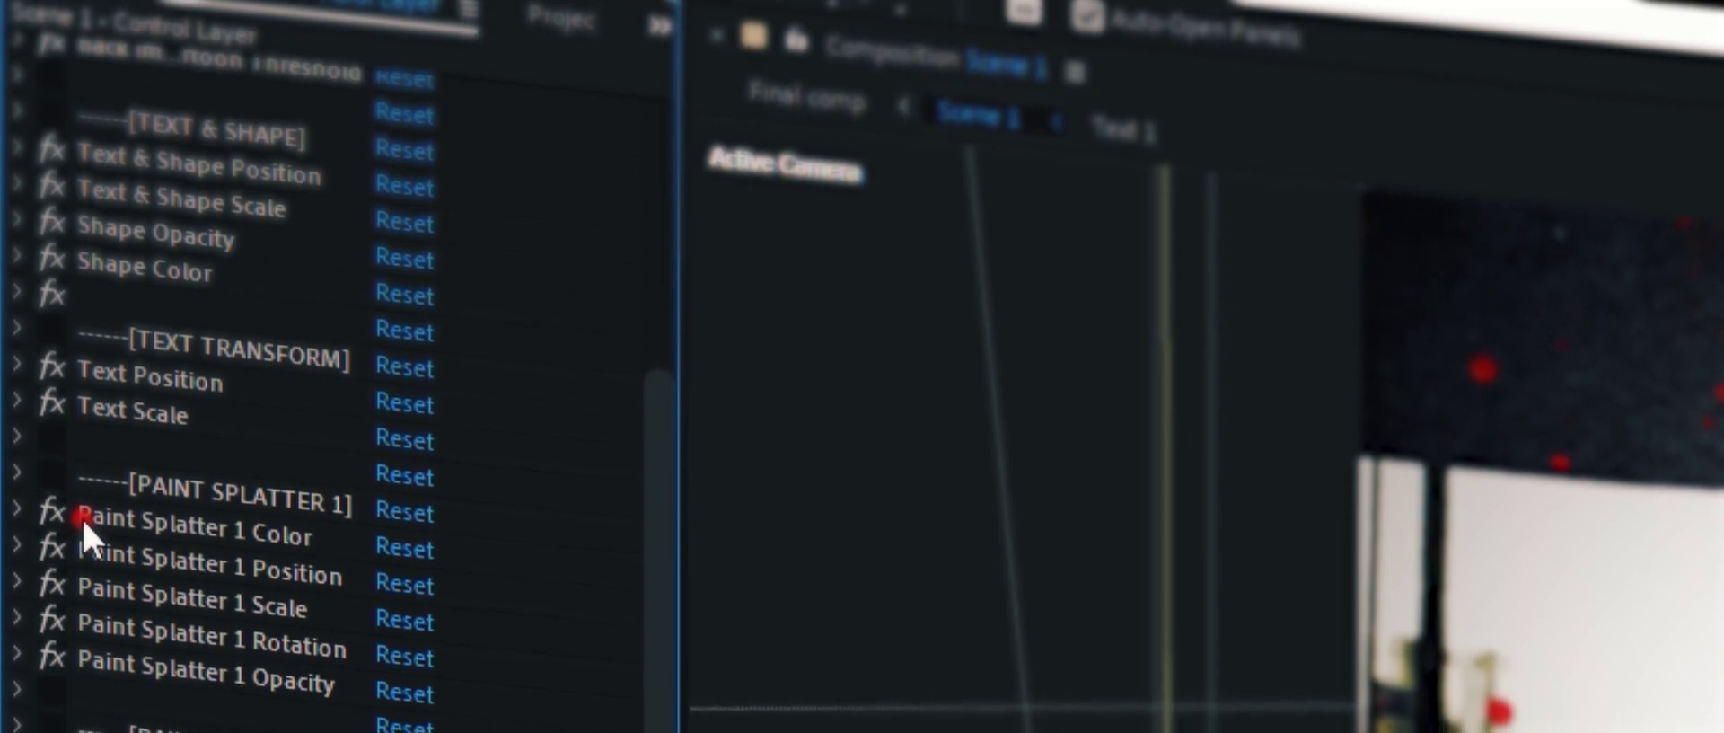
scroll(188, 536, "up", 3)
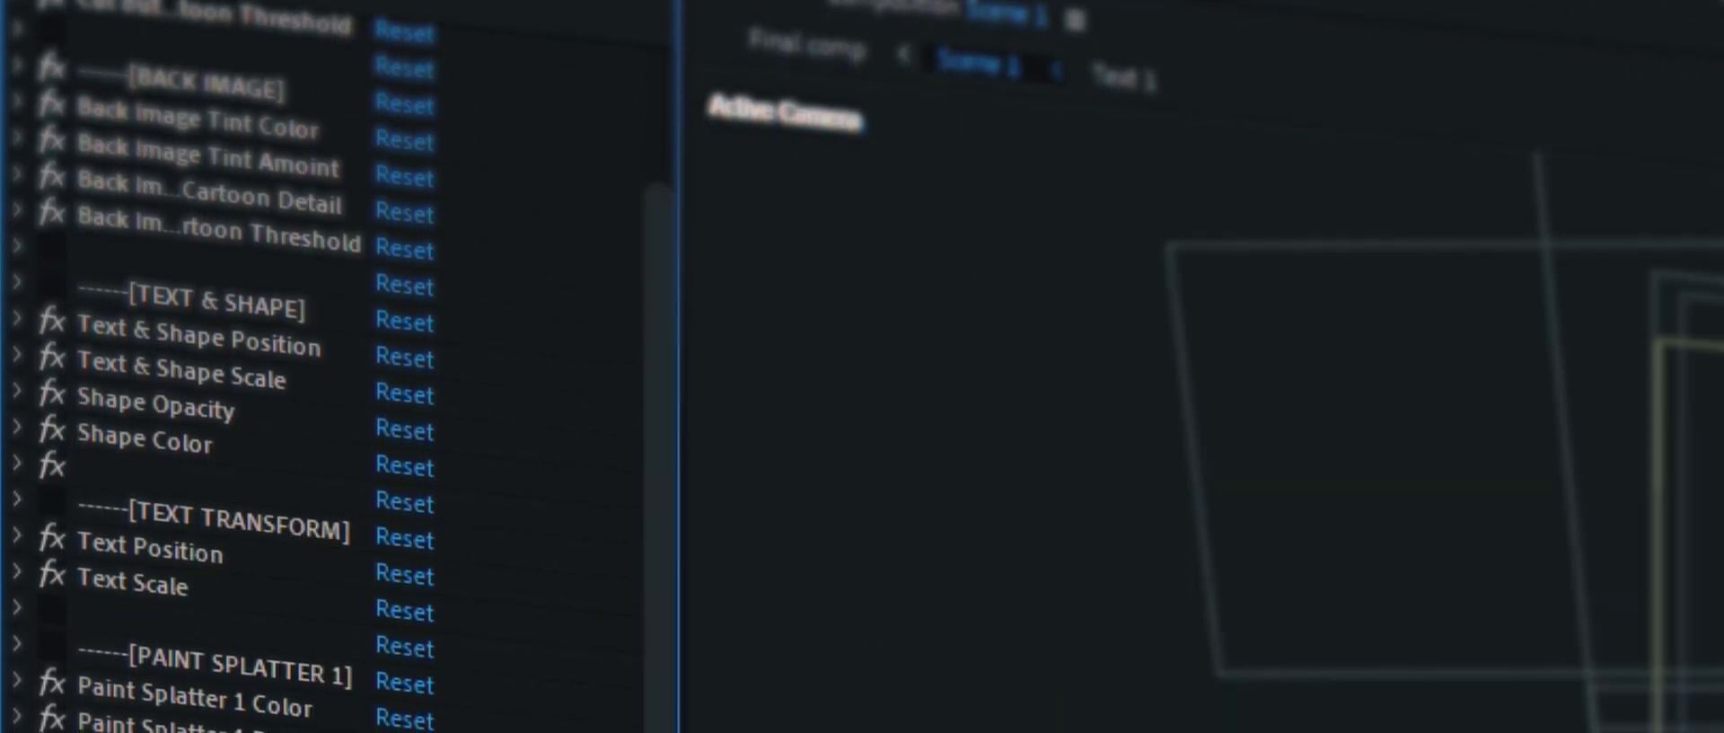
left_click(192, 295)
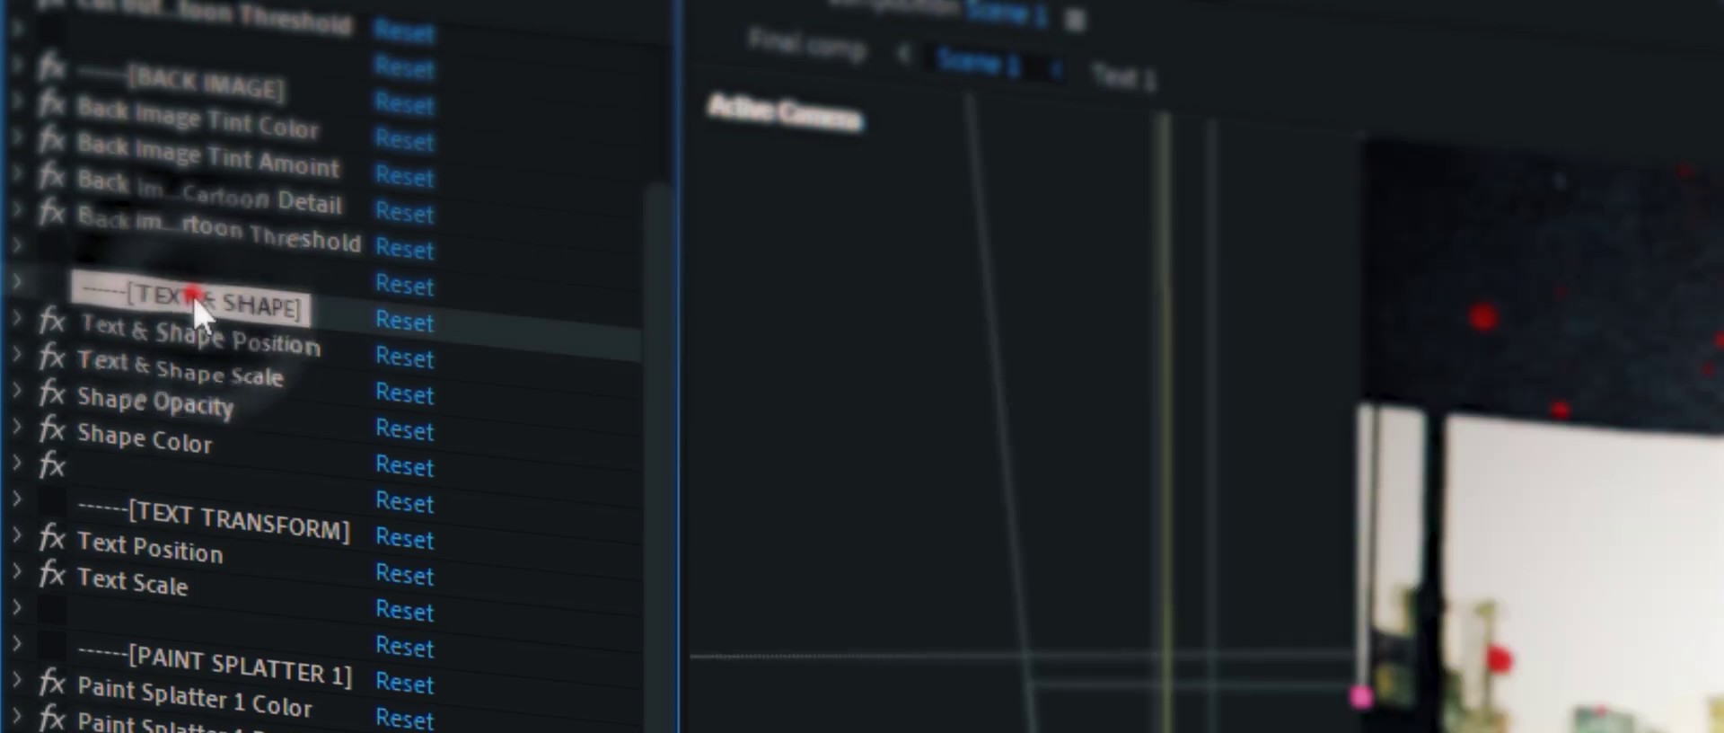
left_click(135, 341)
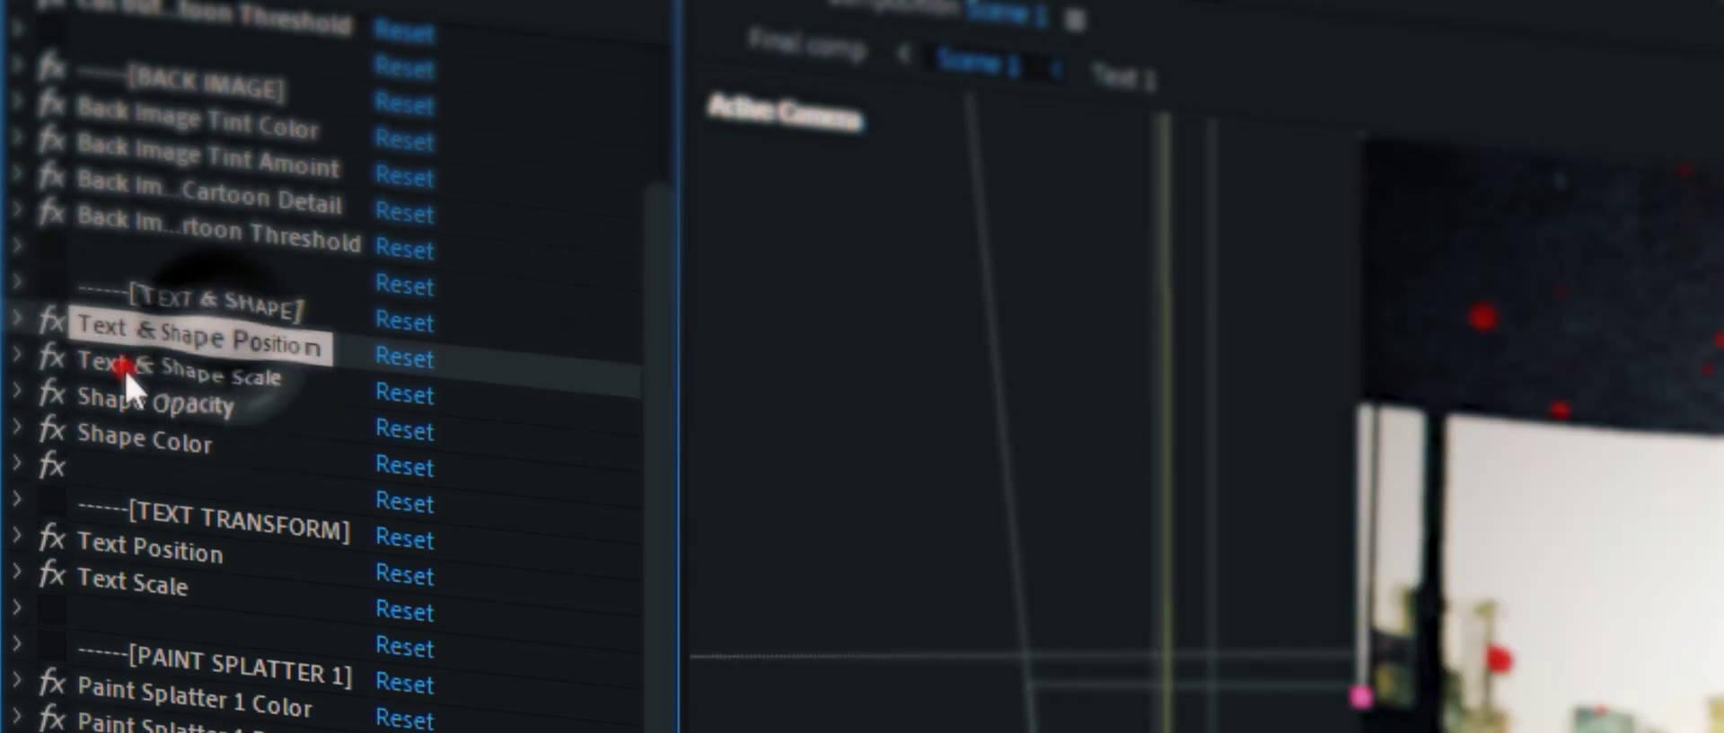
left_click(116, 374)
left_click(16, 361)
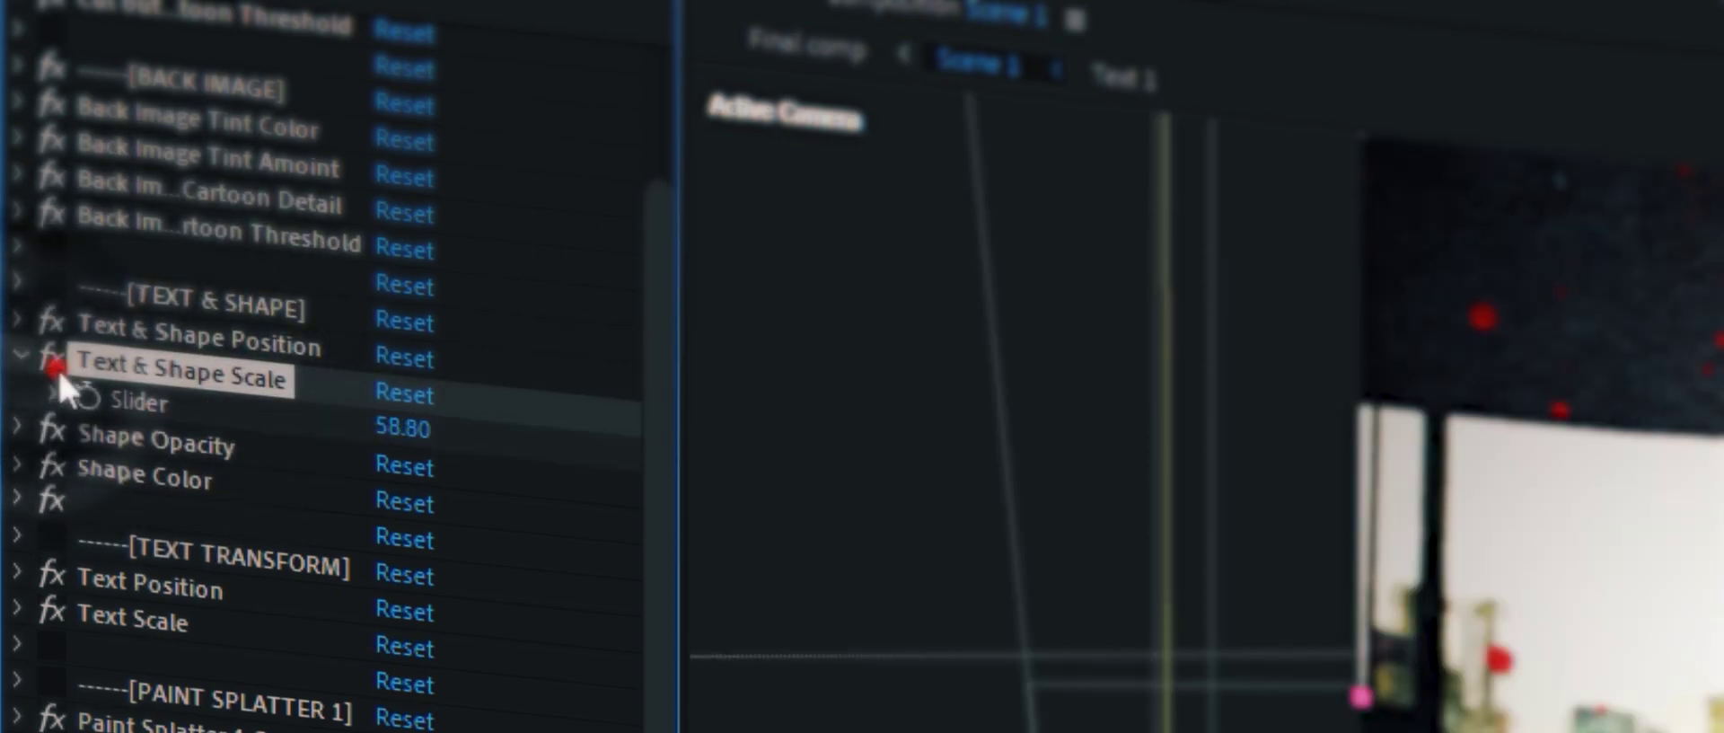
left_click_drag(409, 429, 473, 435)
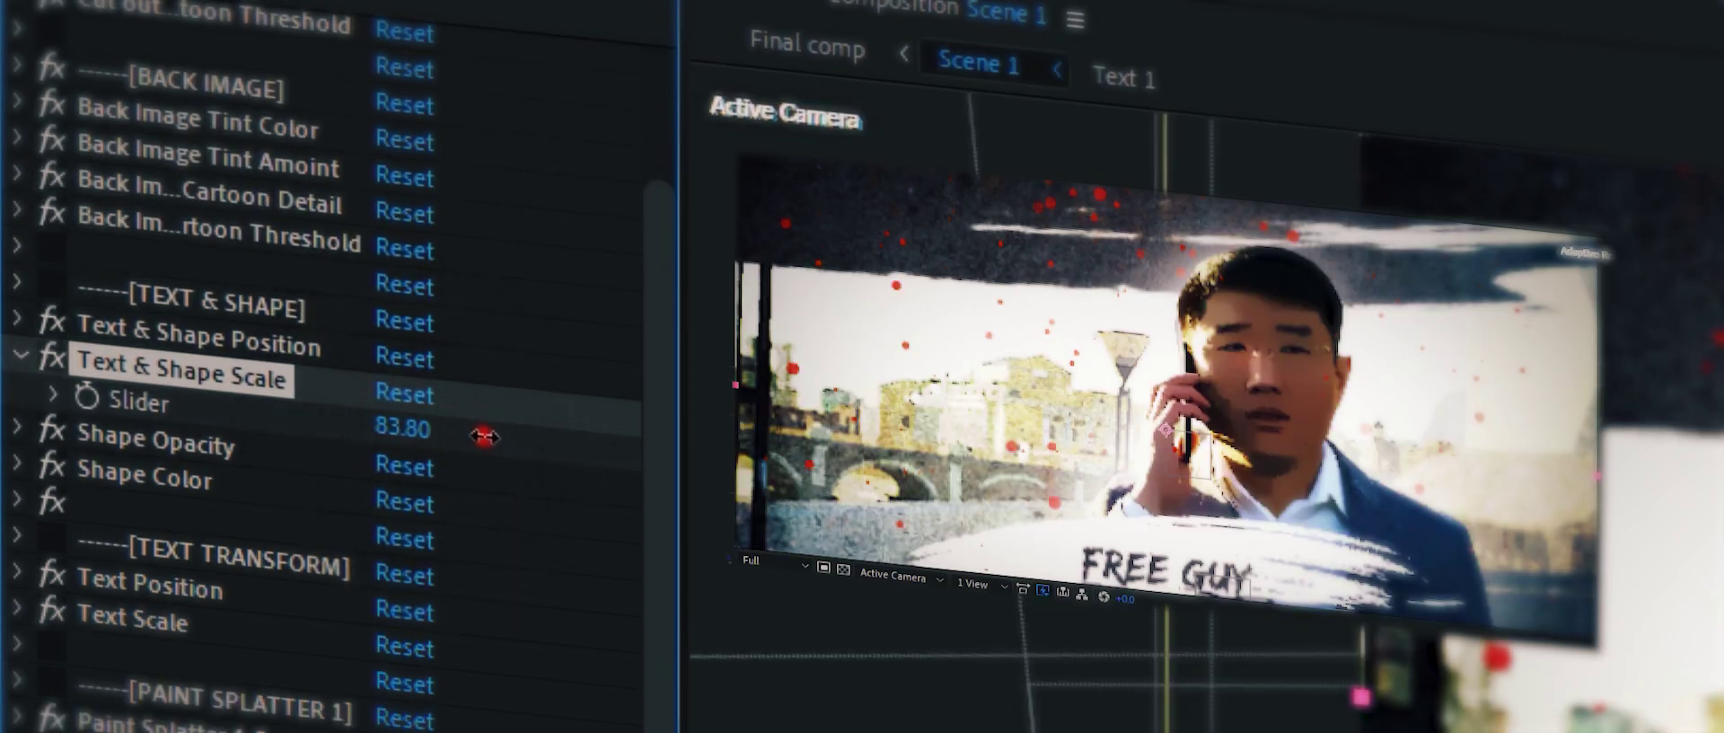
Step: Move the Text & Shape Position to 787, 639
left_click(158, 332)
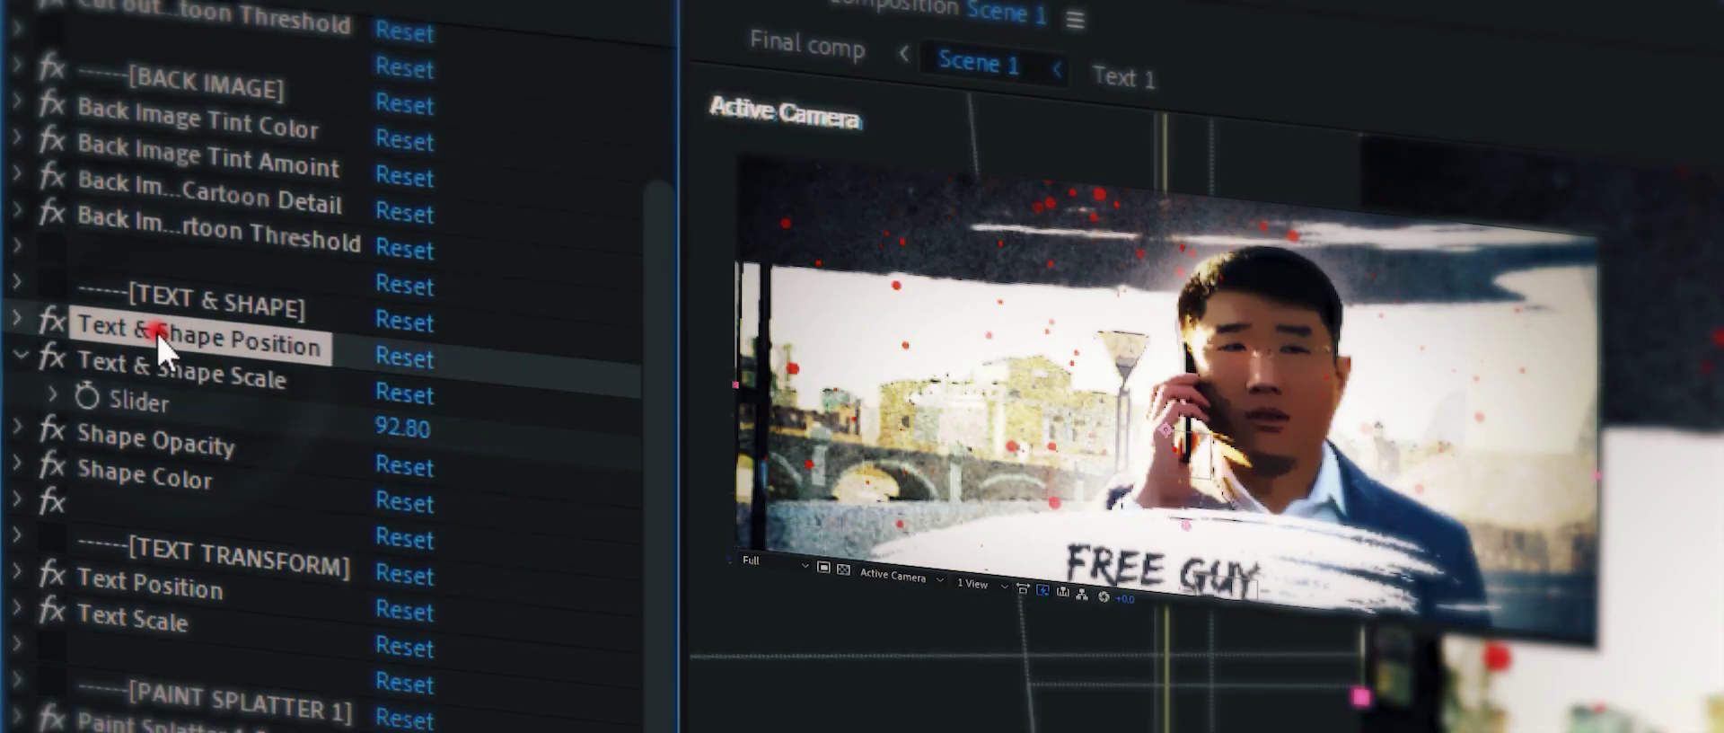
left_click(18, 319)
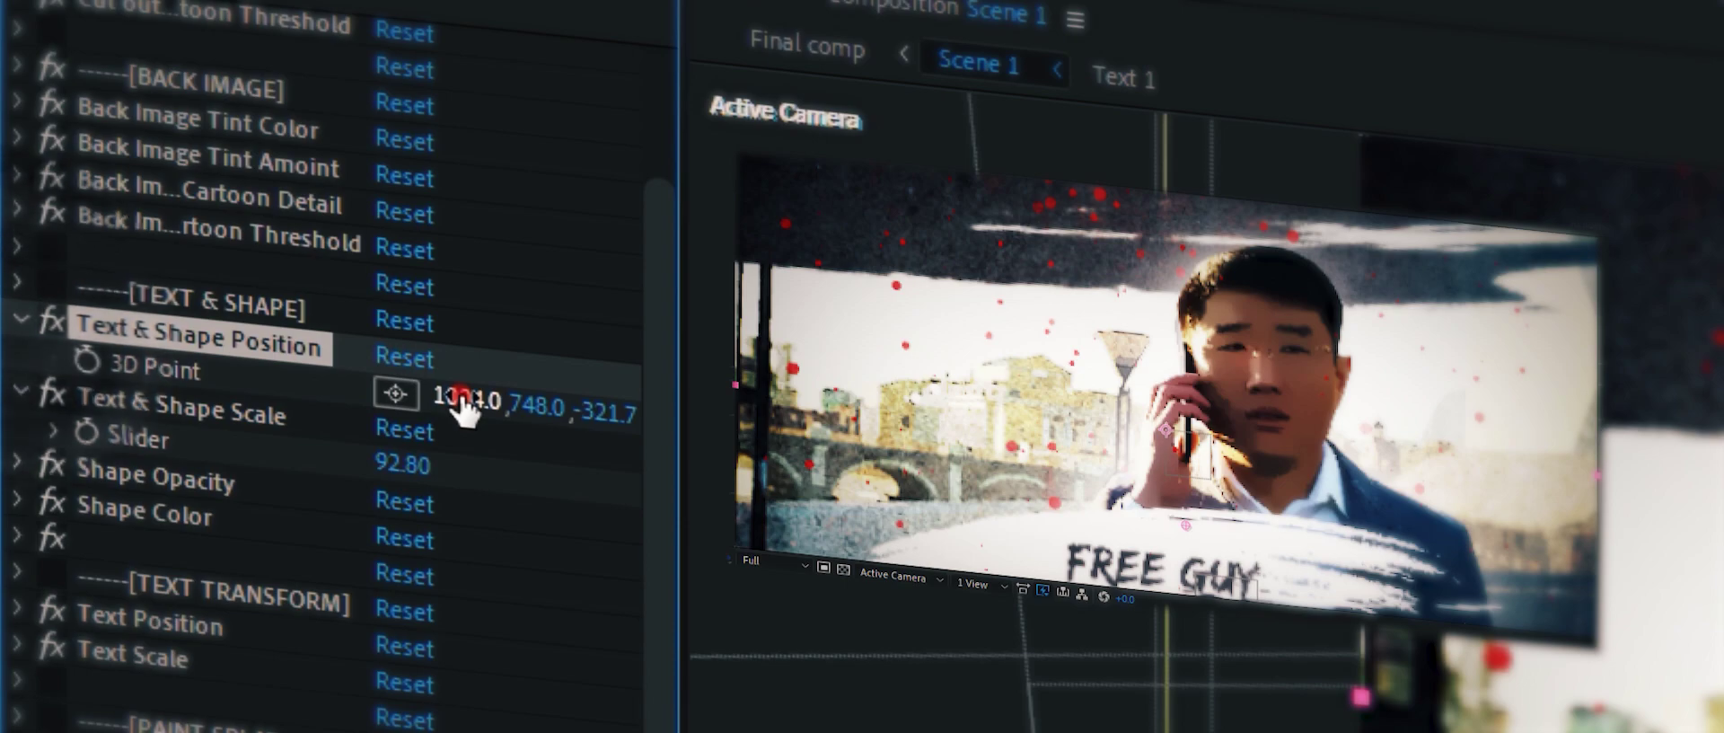
left_click_drag(460, 400, 263, 399)
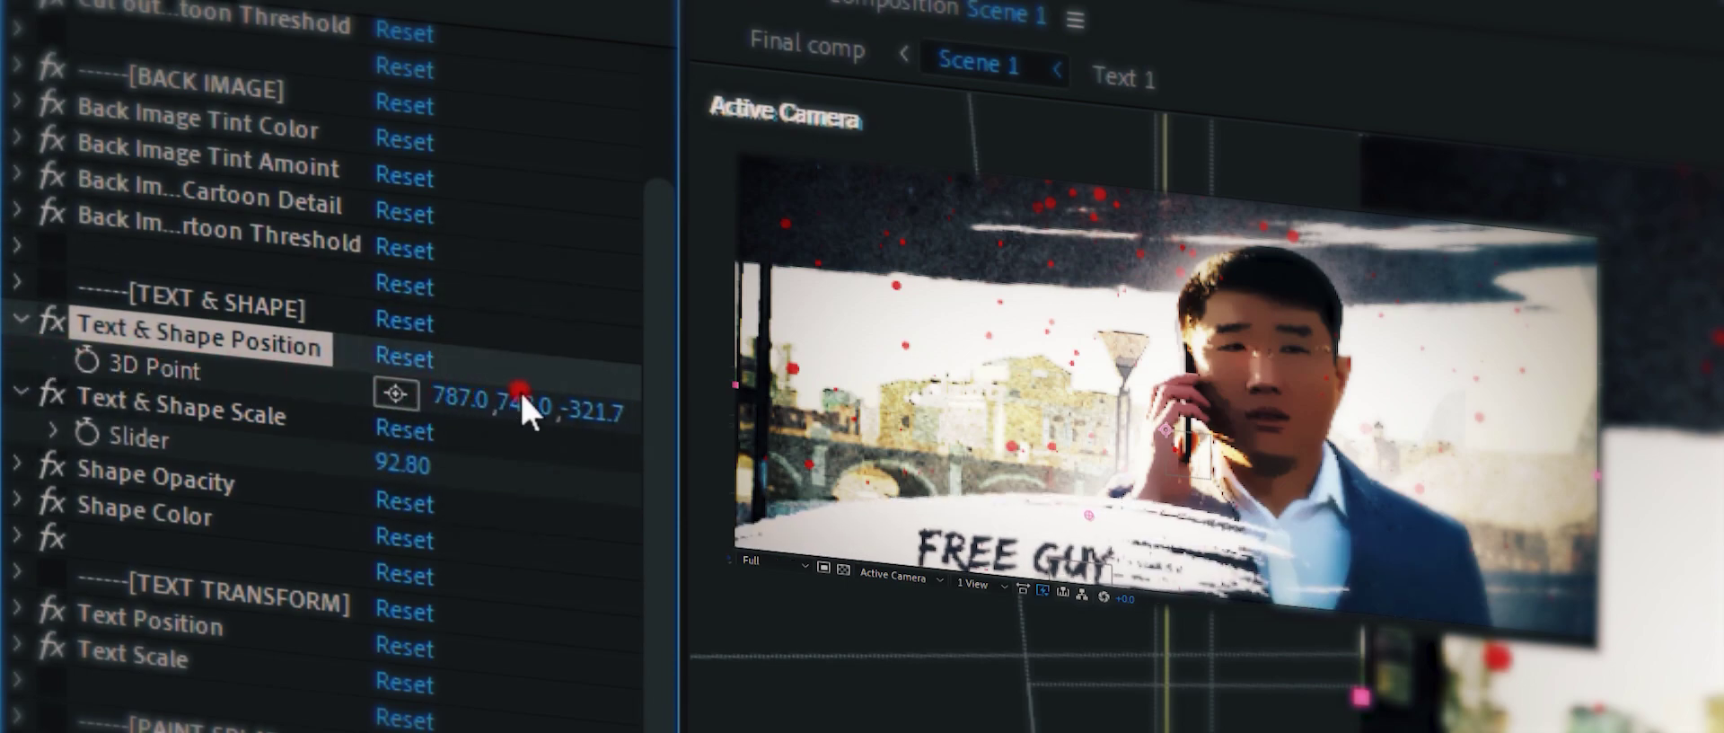
left_click_drag(530, 395, 485, 400)
left_click(20, 514)
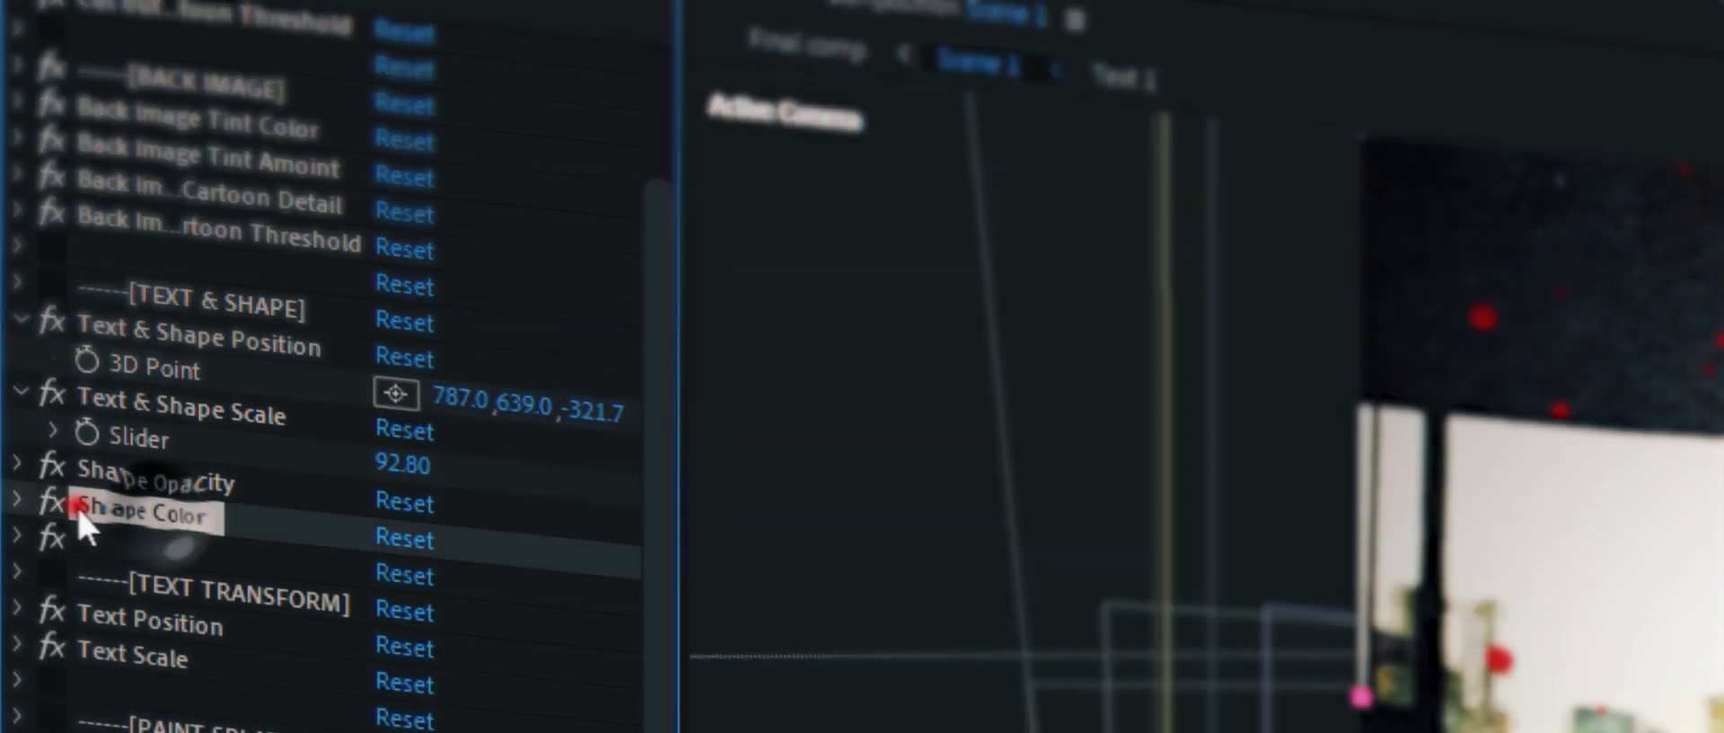
Step: Change the FREE GUY brush-stroke shape colour to white in the Shape Color picker
left_click(16, 501)
left_click(401, 578)
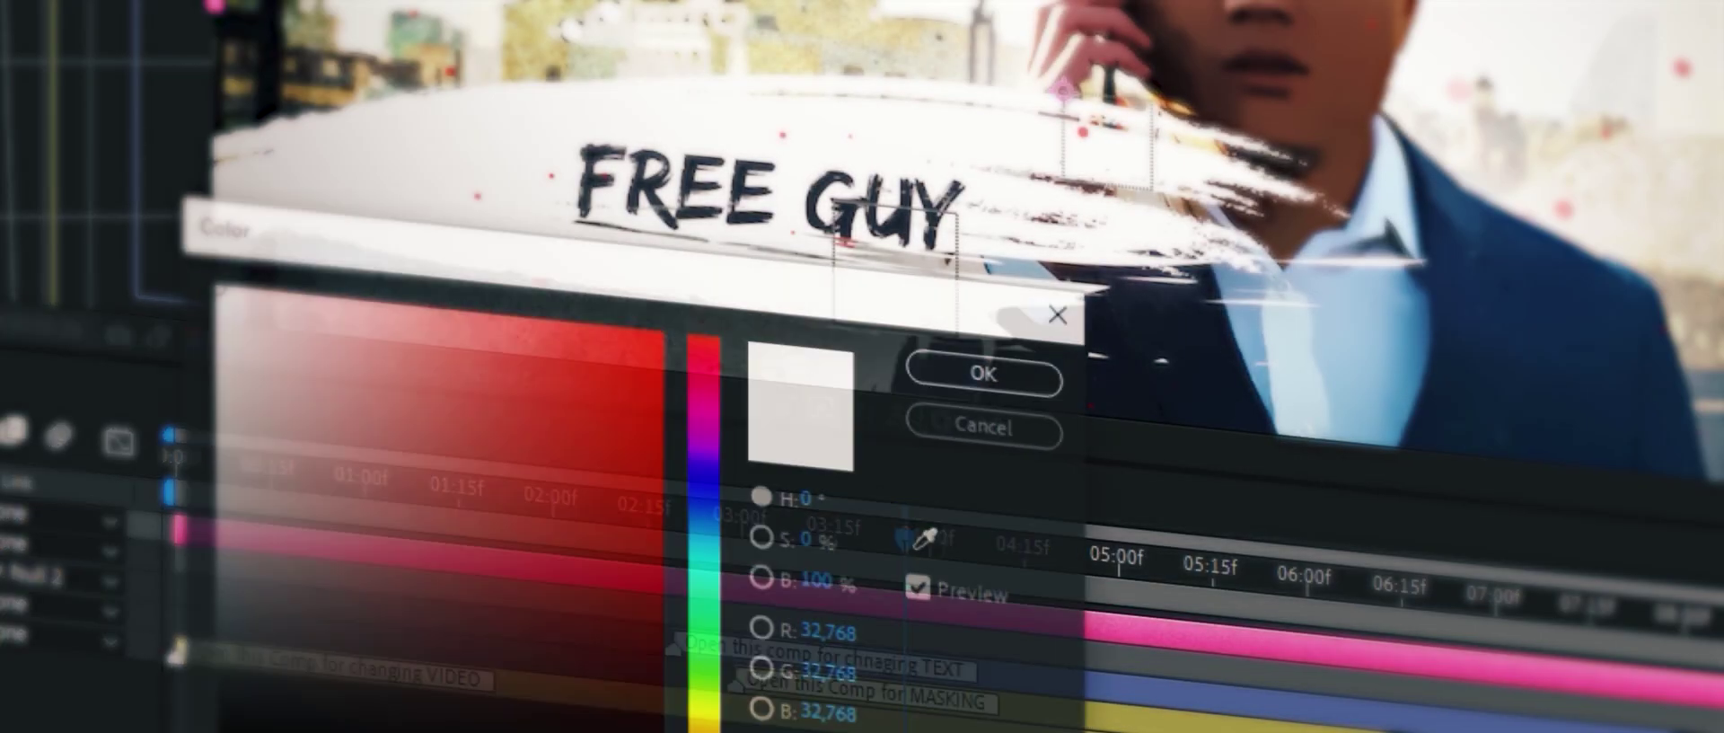
left_click_drag(462, 405, 435, 375)
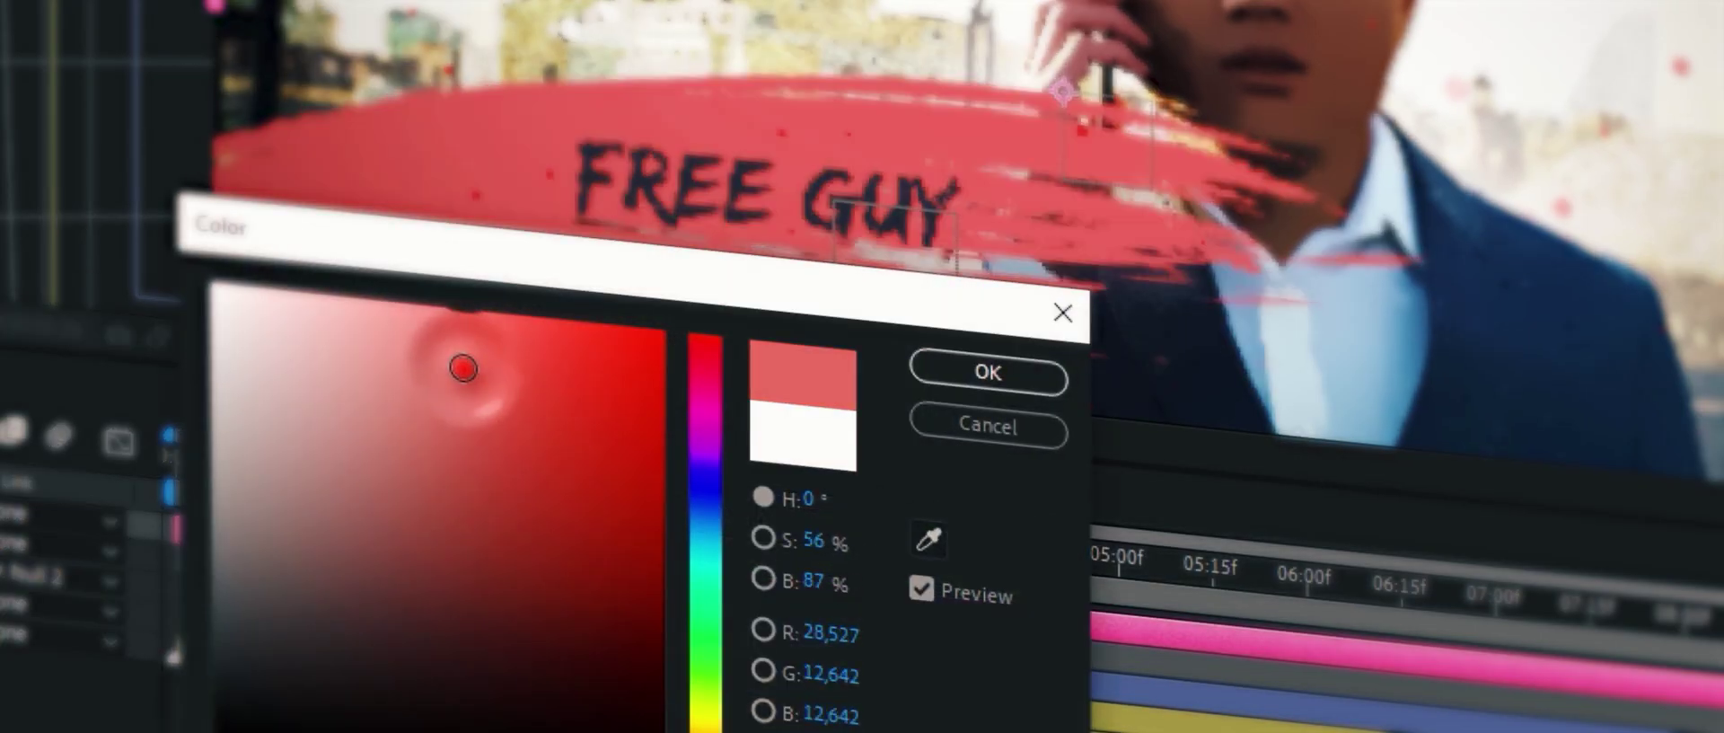
left_click(359, 392)
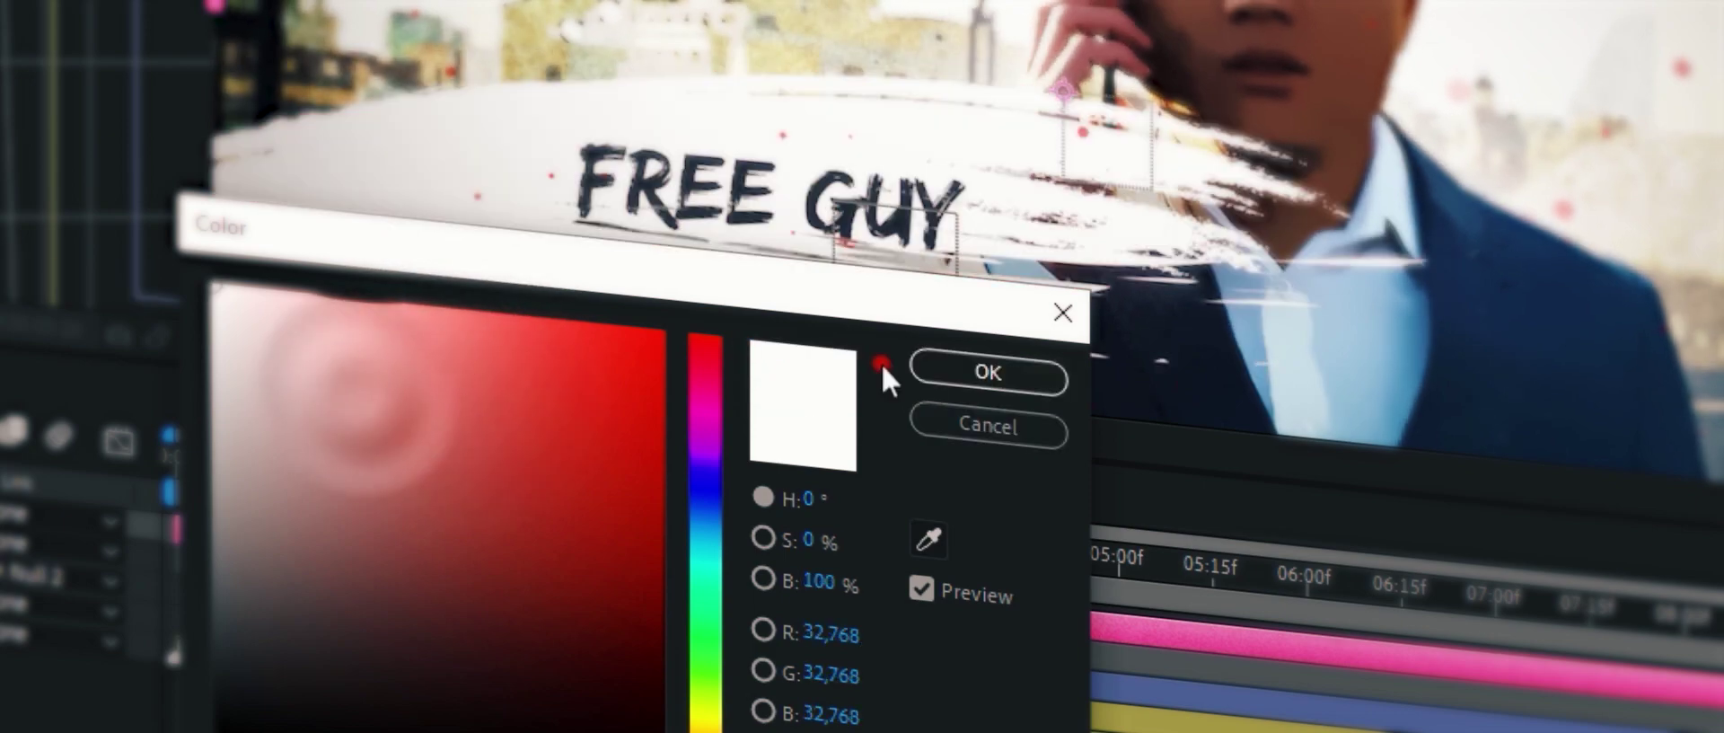
left_click(988, 372)
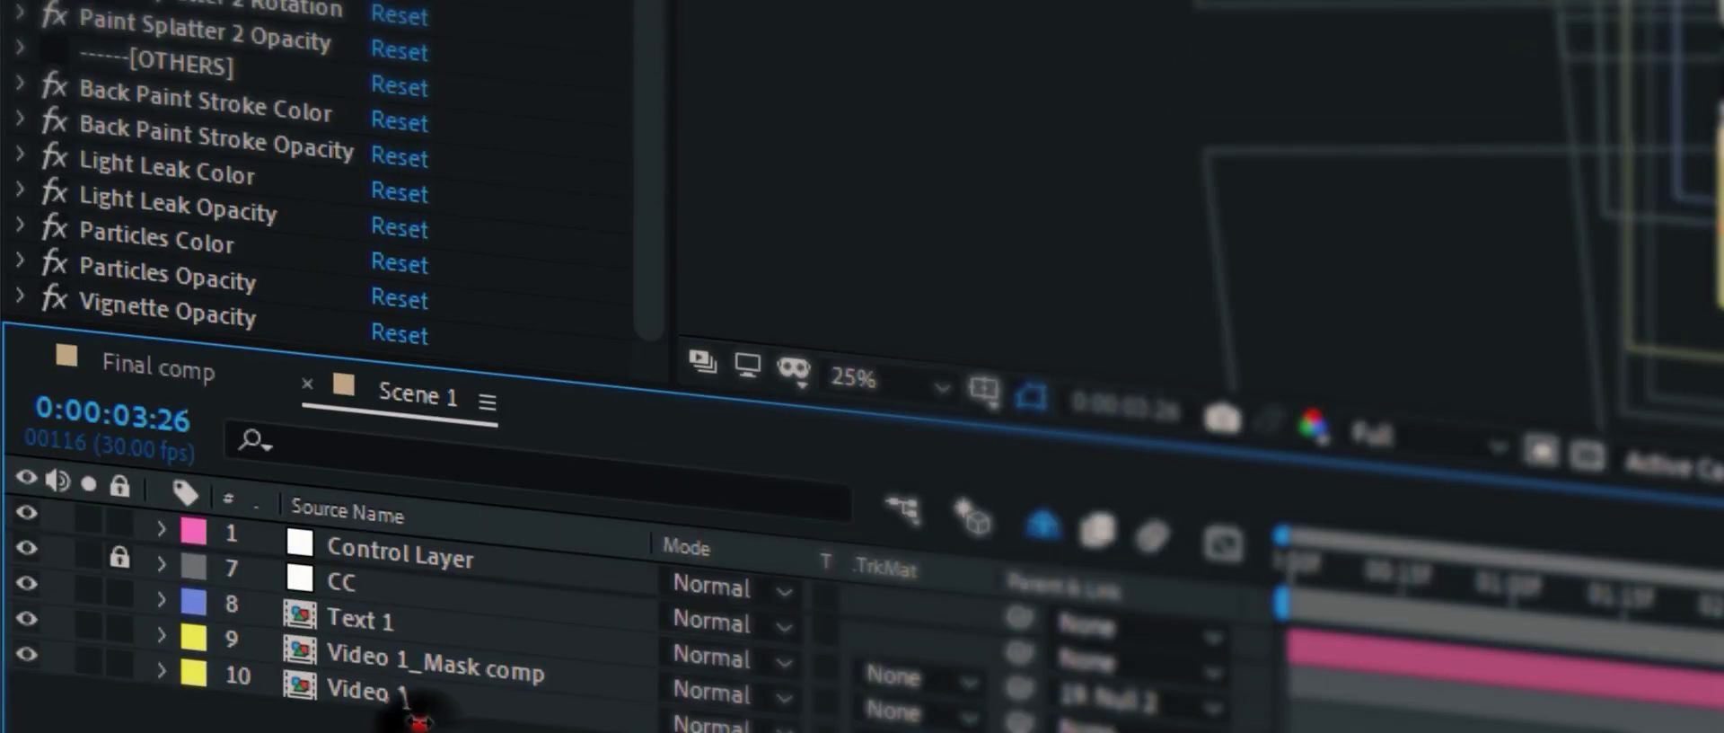
Step: Back in the Final comp, trim the work area to end at 10 seconds
left_click(307, 380)
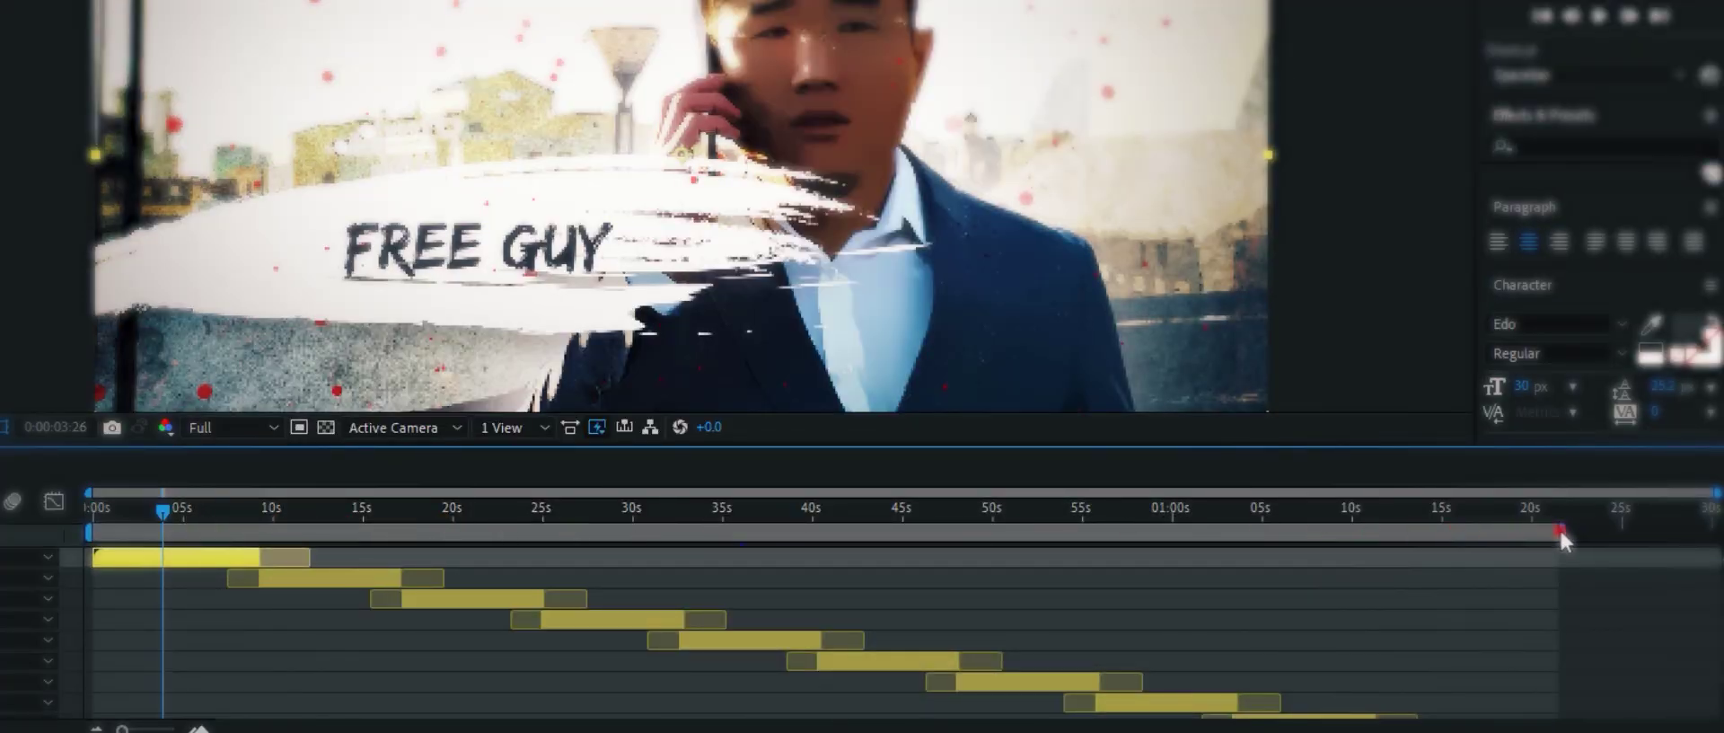
left_click_drag(1564, 529, 262, 532)
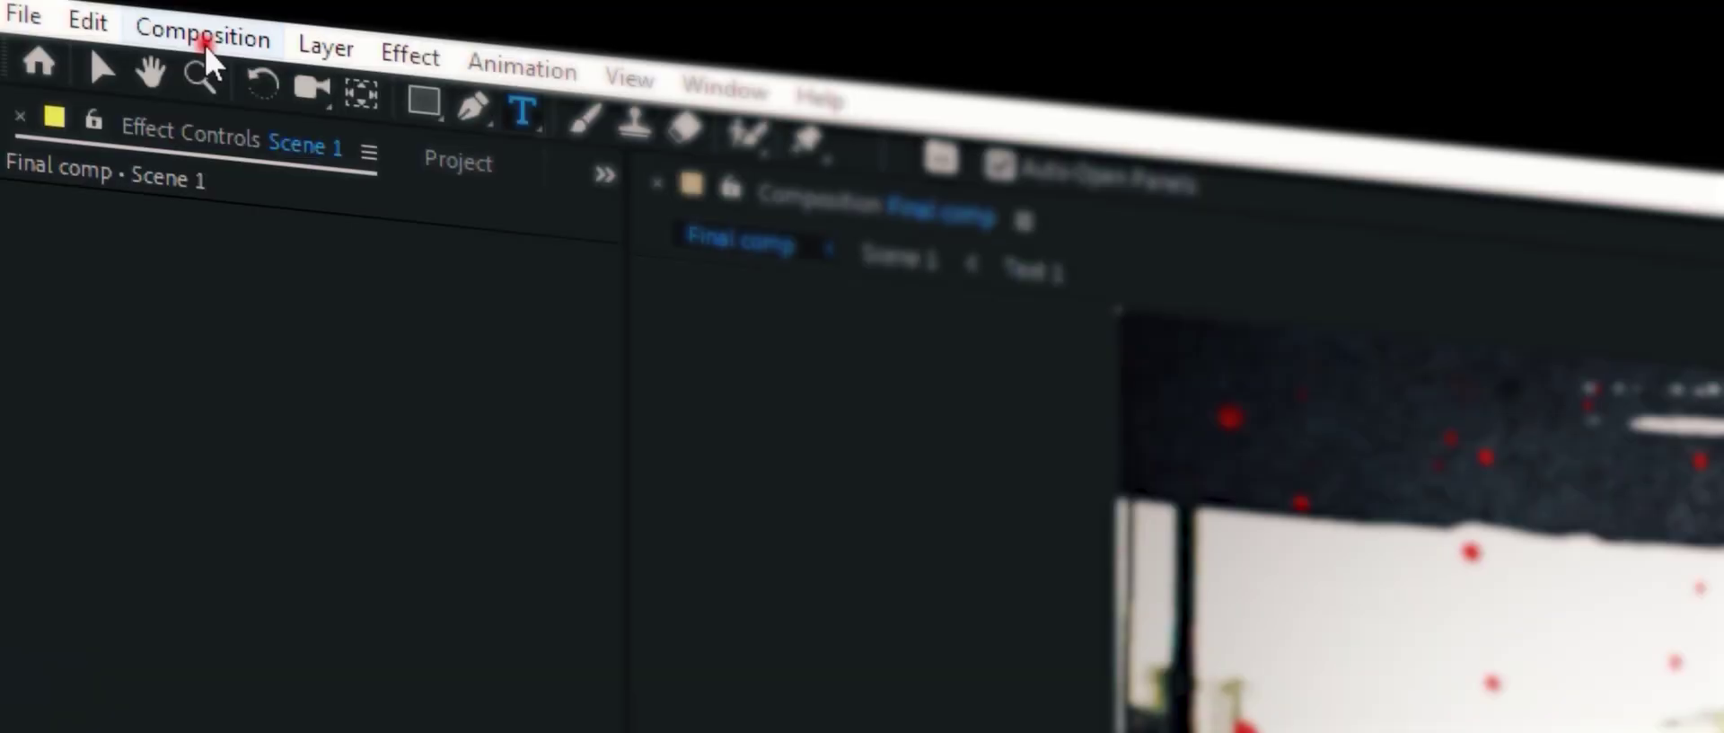
Step: Open the Composition menu to send the Final comp to the render queue
left_click(205, 45)
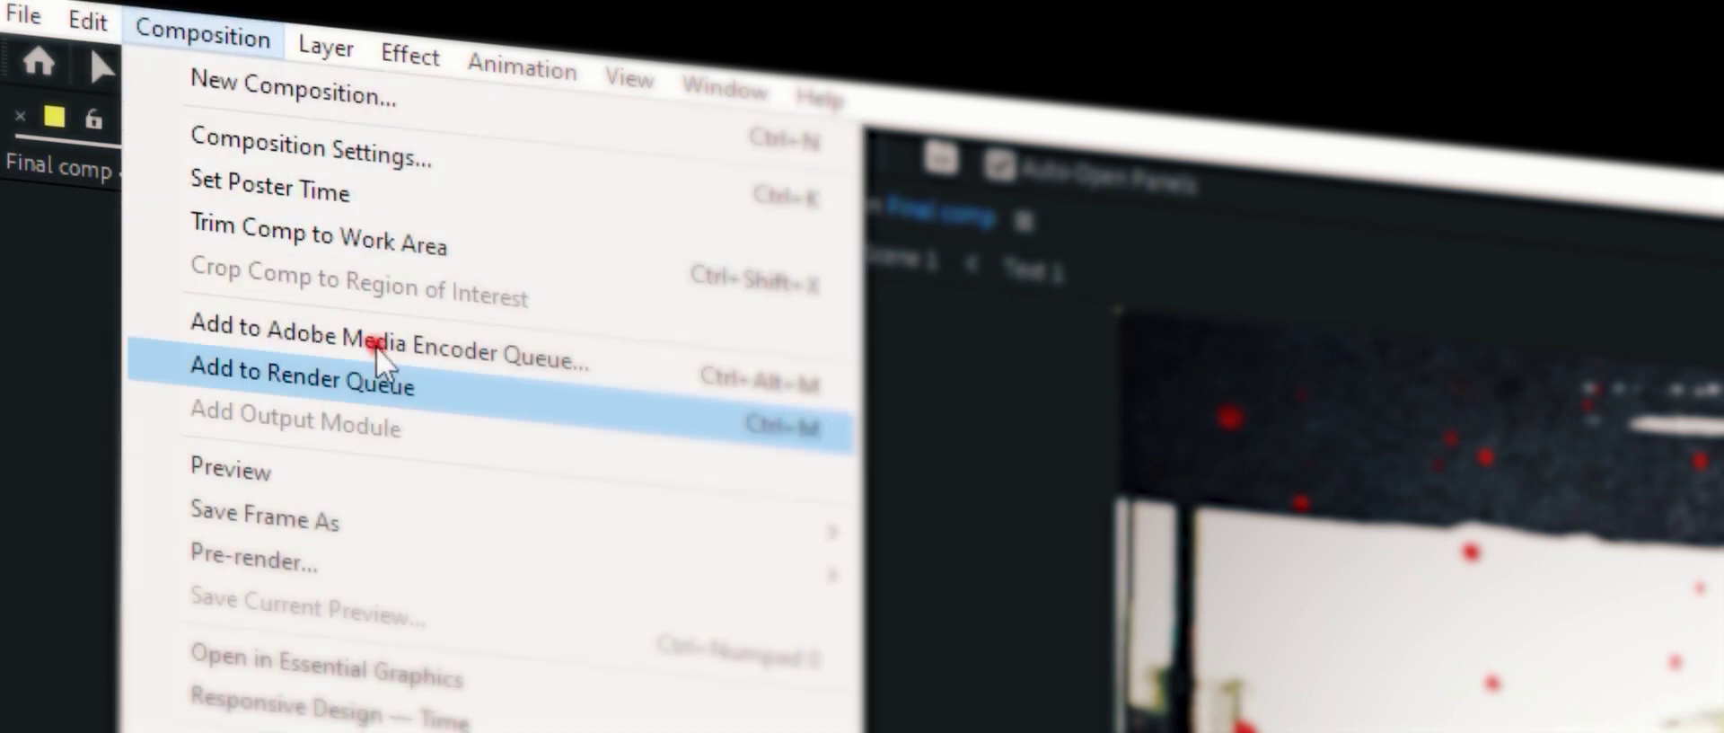